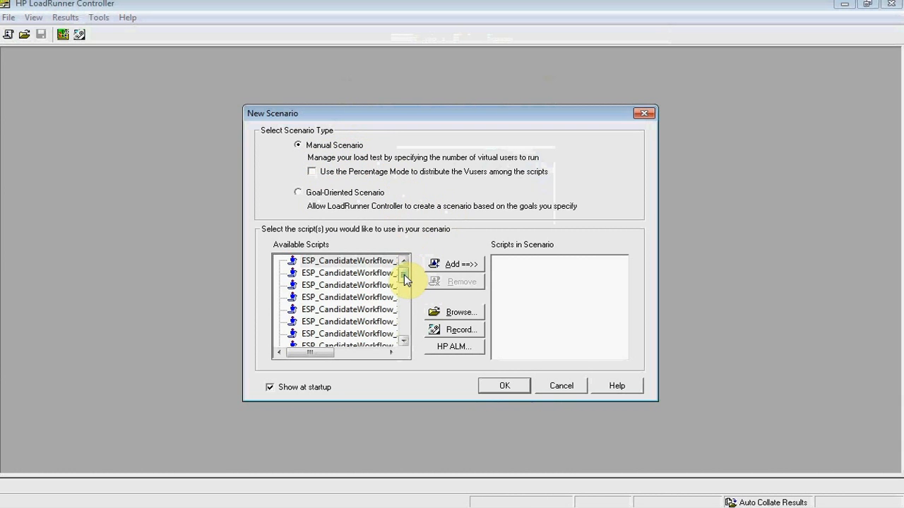
# Create a manual scenario containing the Sample script from the available scripts
pyautogui.moveTo(404, 279); pyautogui.dragTo(413, 316)
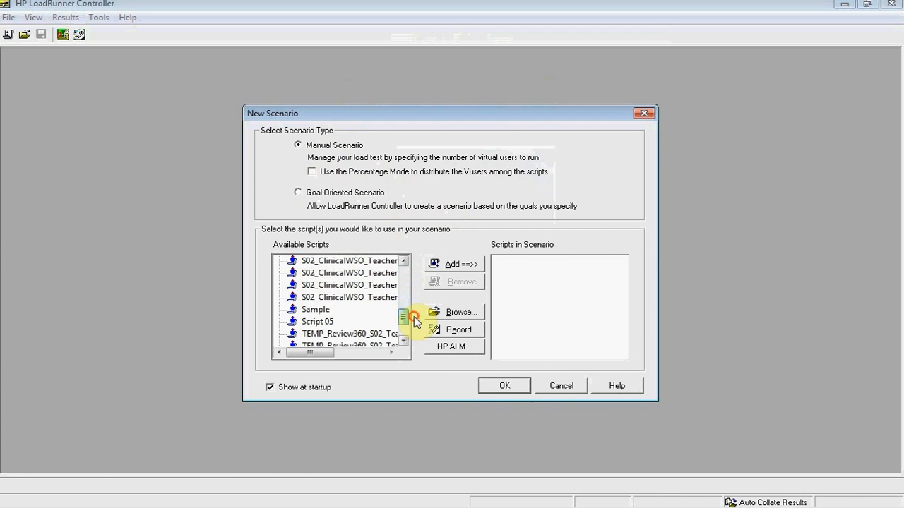
pyautogui.click(315, 310)
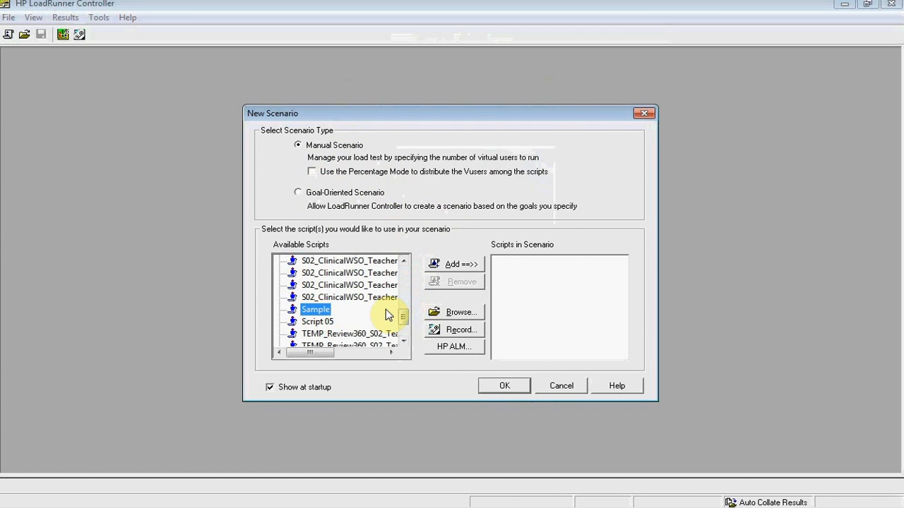
pyautogui.click(462, 267)
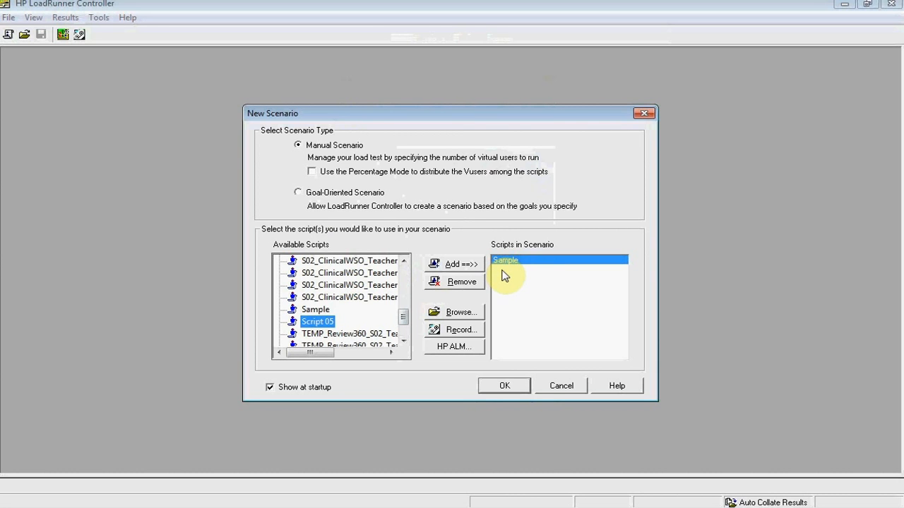
pyautogui.click(504, 387)
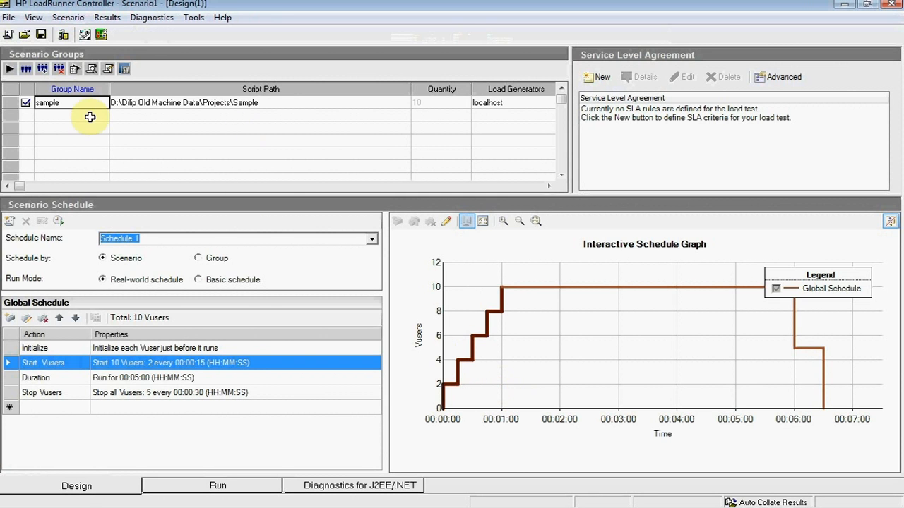
# Rename the sample scenario group to WebTour, keeping localhost as its load generator
pyautogui.click(92, 69)
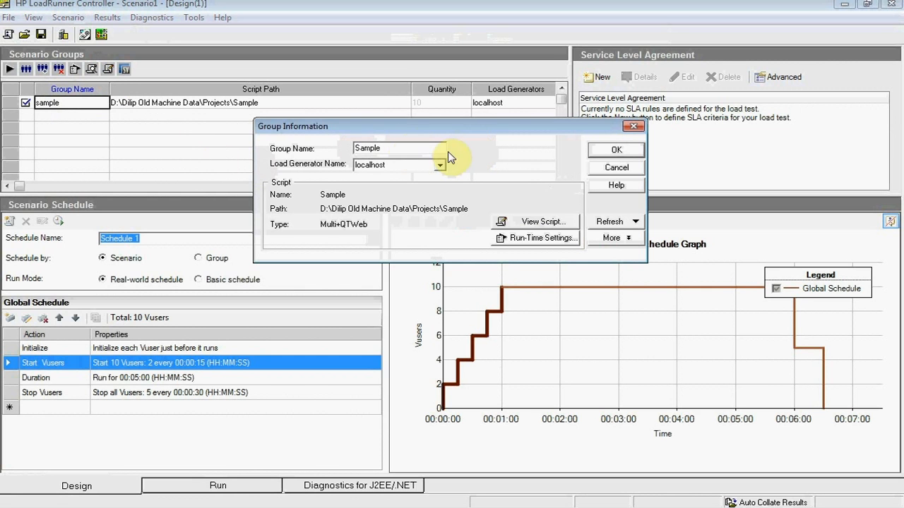
pyautogui.moveTo(394, 149); pyautogui.dragTo(313, 149)
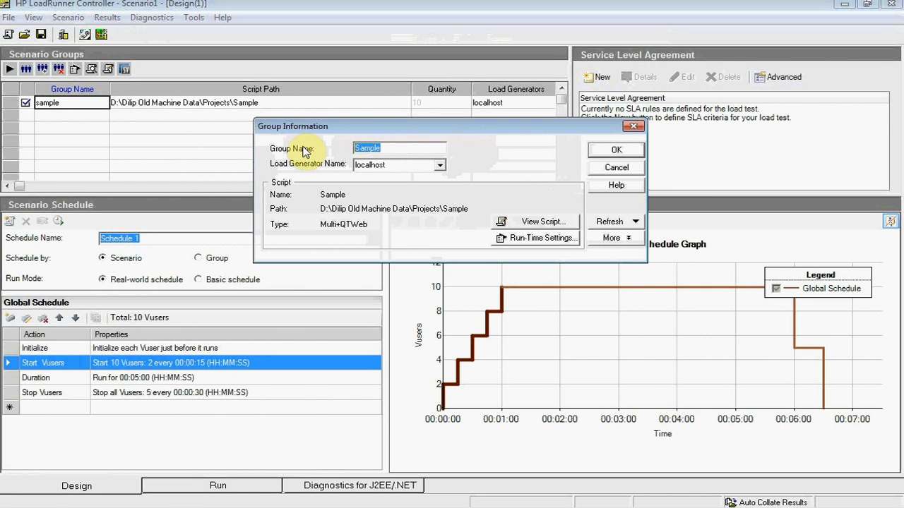
pyautogui.write('Web')
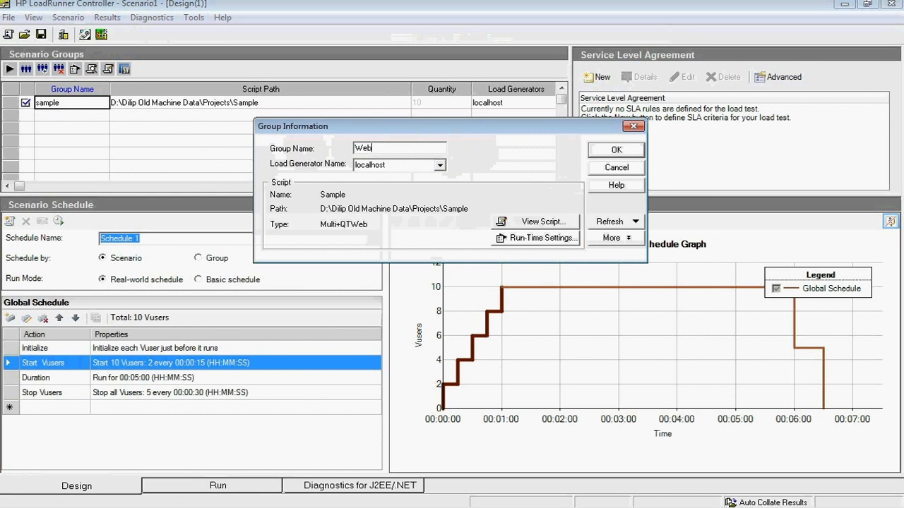
pyautogui.write('Tour')
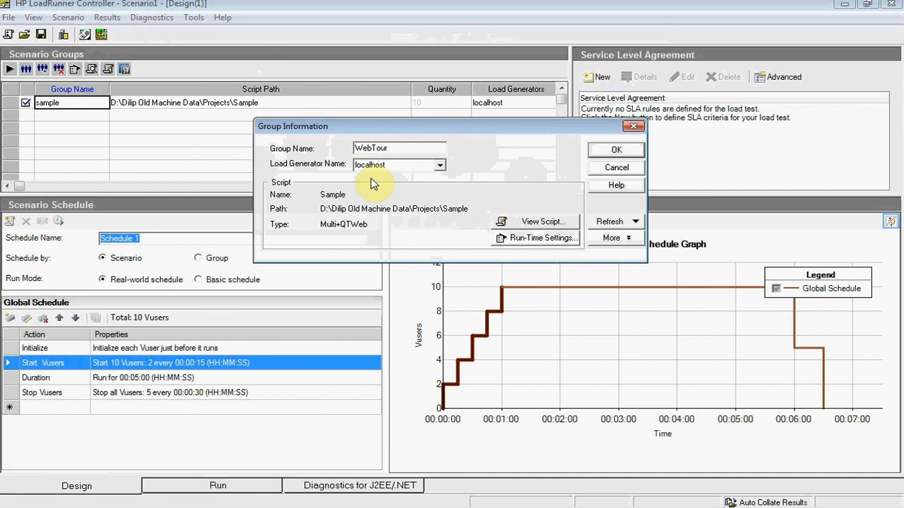
pyautogui.click(439, 165)
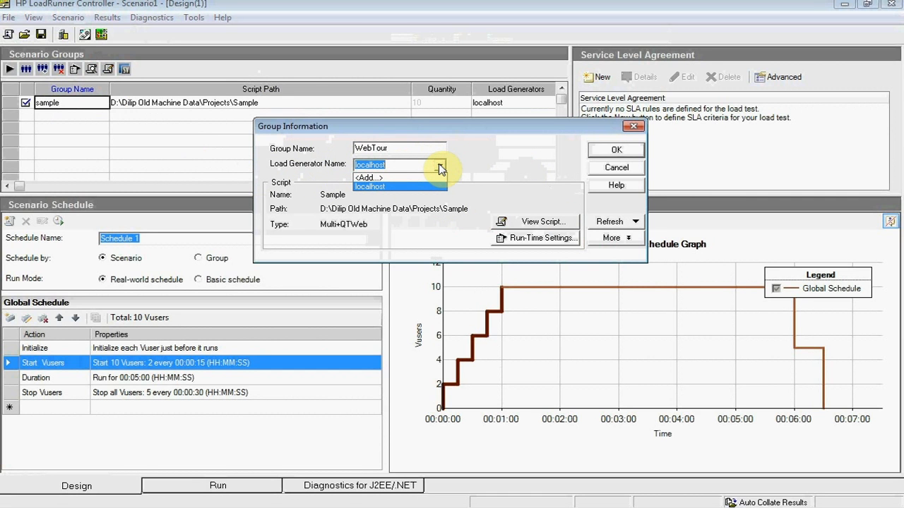
pyautogui.click(480, 164)
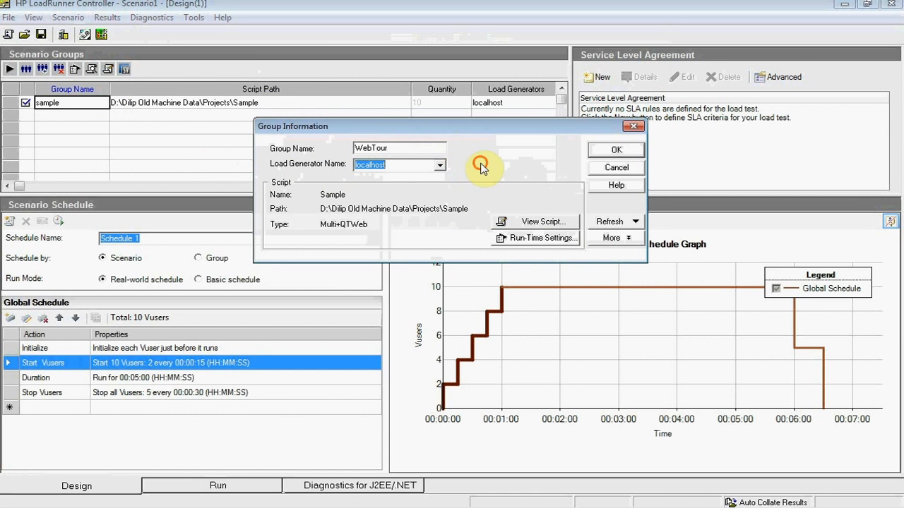
pyautogui.click(441, 166)
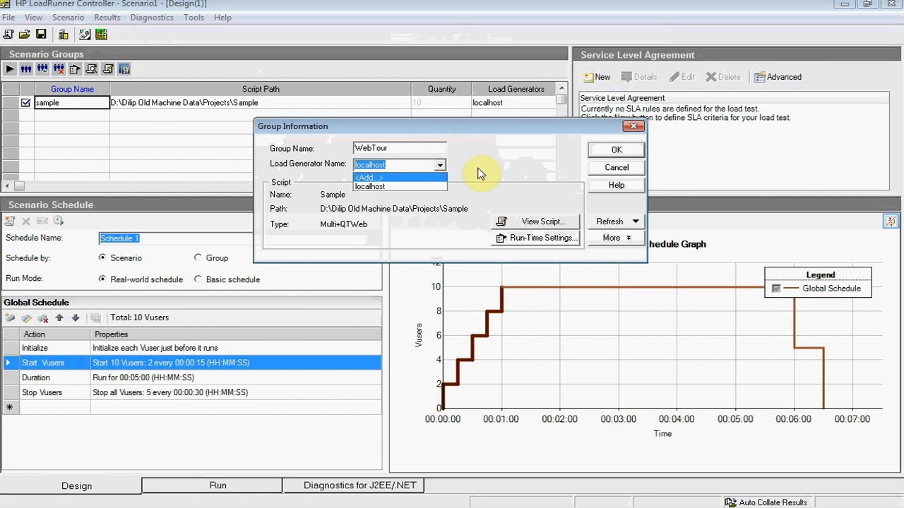
pyautogui.click(478, 167)
pyautogui.click(616, 149)
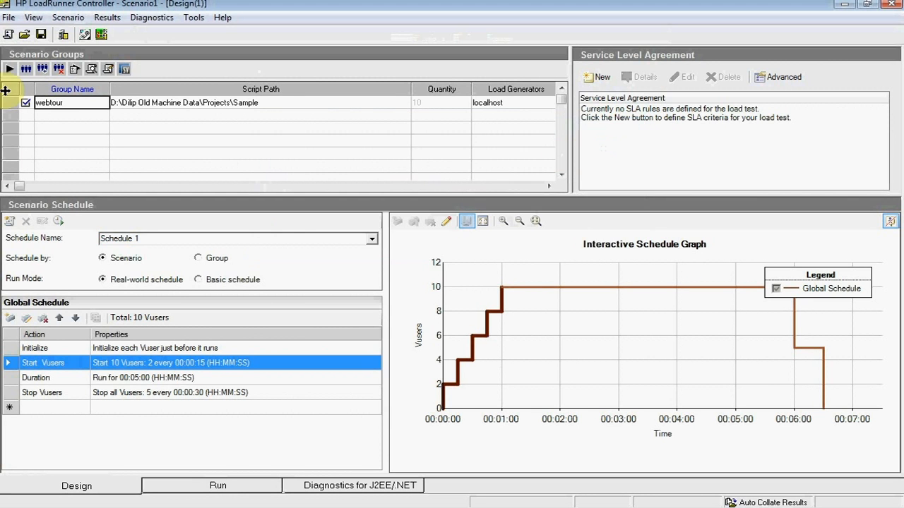
# Open the scenario's load generator list and disable the localhost generator
pyautogui.click(62, 37)
pyautogui.moveTo(439, 113); pyautogui.dragTo(275, 92)
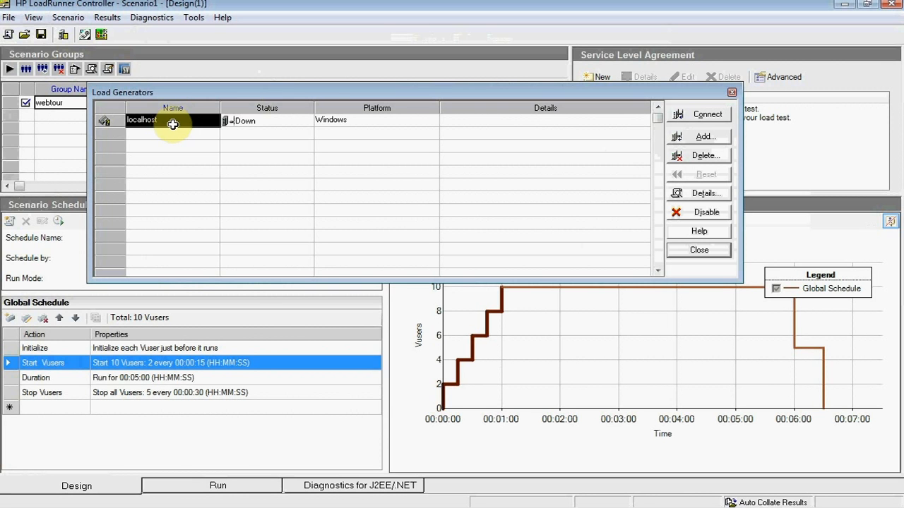
pyautogui.click(699, 214)
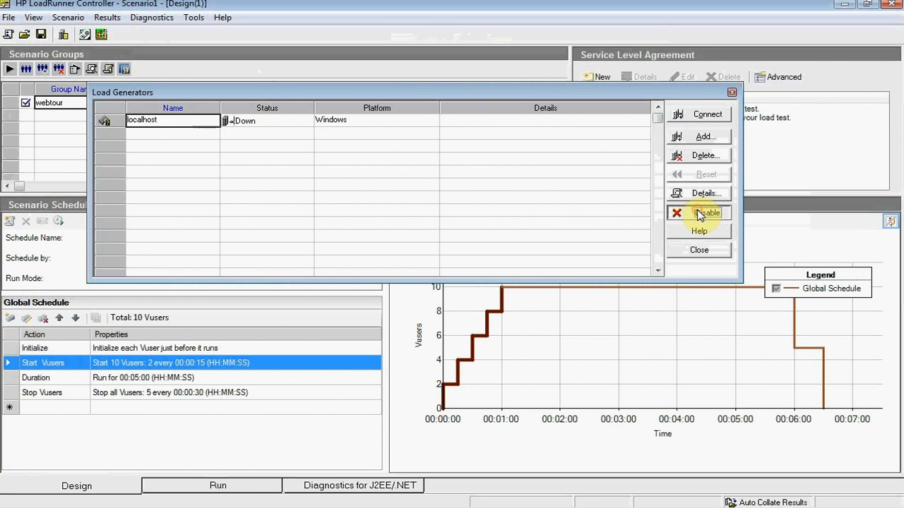
# Add a new load generator named 172.21.77.51 on the Windows platform
pyautogui.click(693, 138)
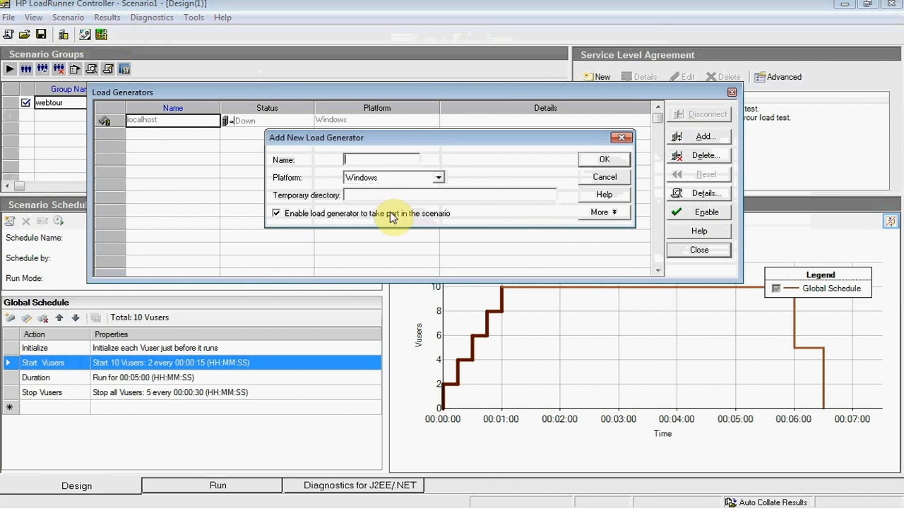
pyautogui.moveTo(402, 142); pyautogui.dragTo(340, 129)
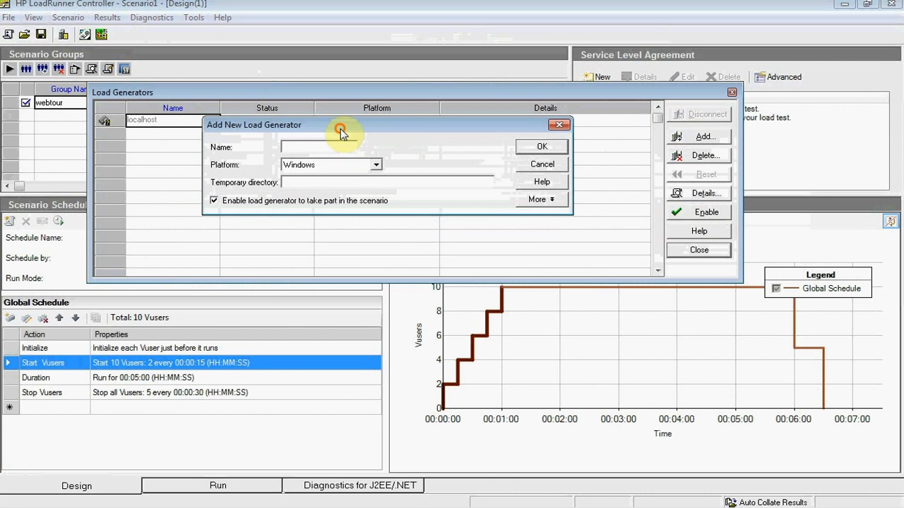
pyautogui.click(302, 150)
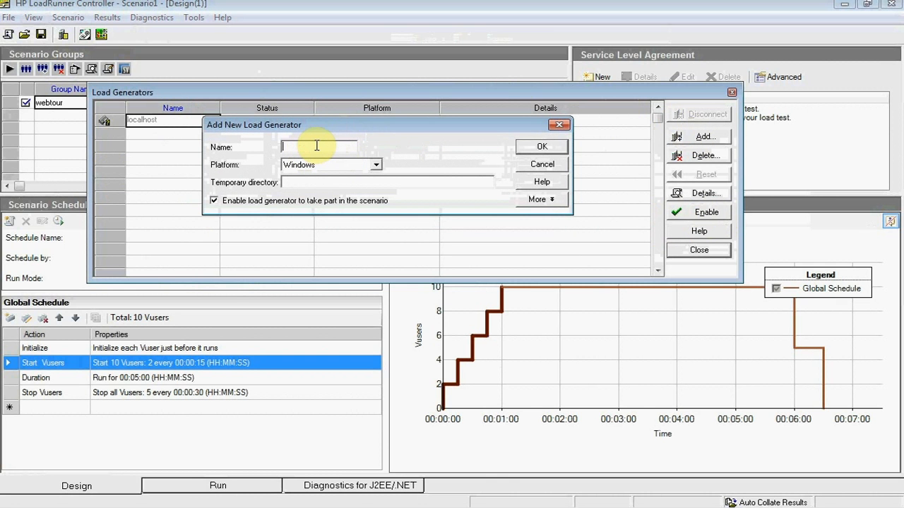
pyautogui.write('1')
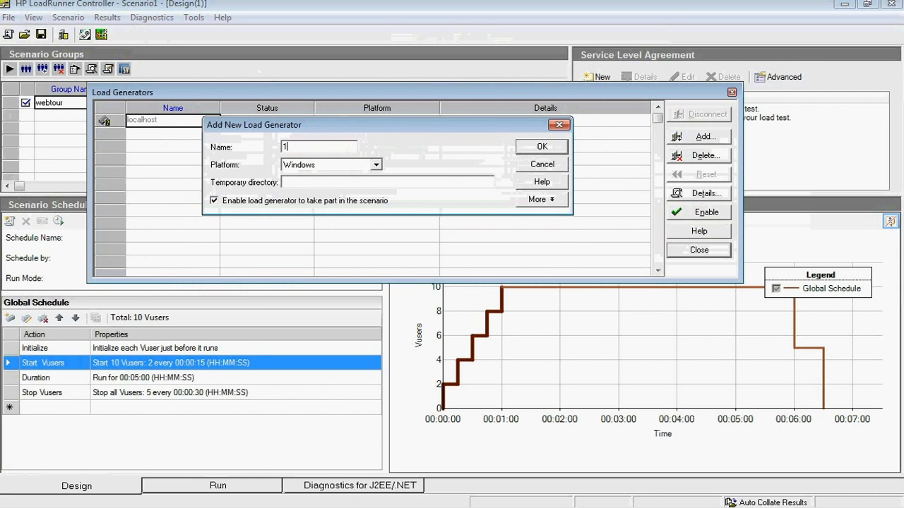
pyautogui.write('72.21.77.51')
pyautogui.click(379, 164)
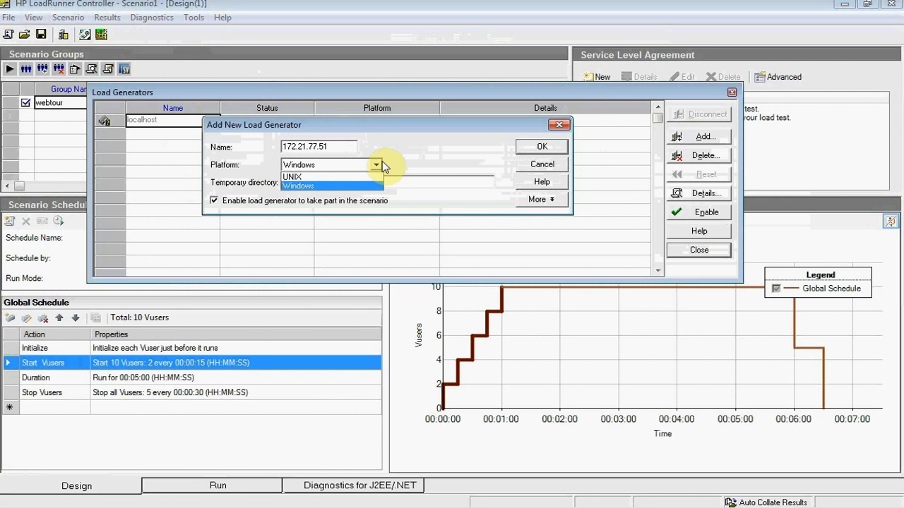
pyautogui.click(364, 186)
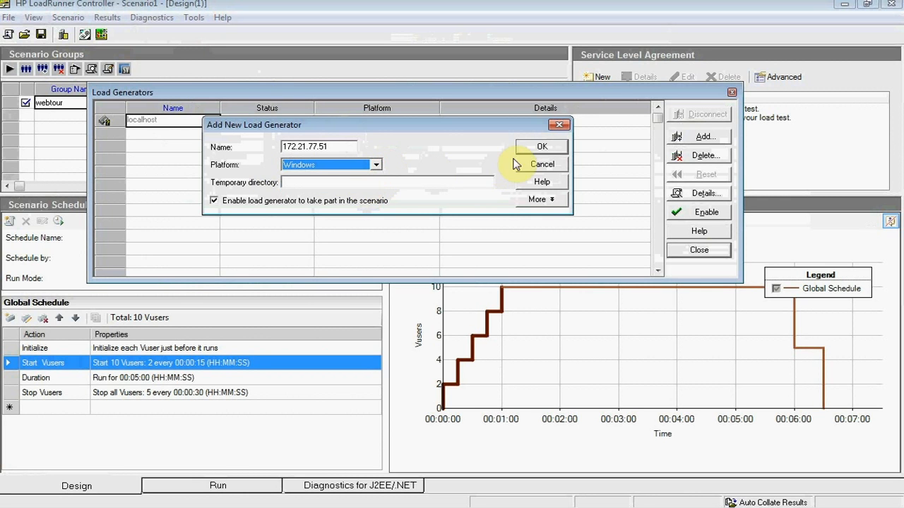
pyautogui.click(538, 147)
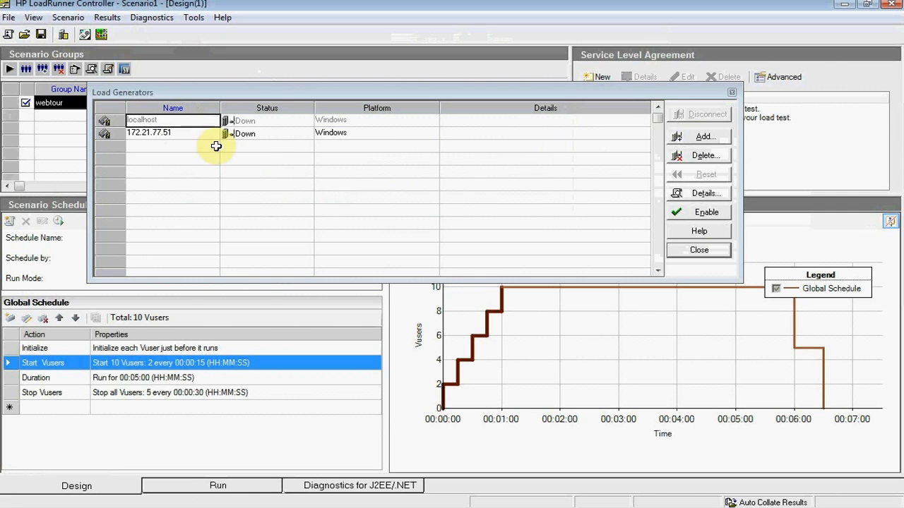
# Connect the 172.21.77.51 load generator and close the load generator list
pyautogui.click(176, 132)
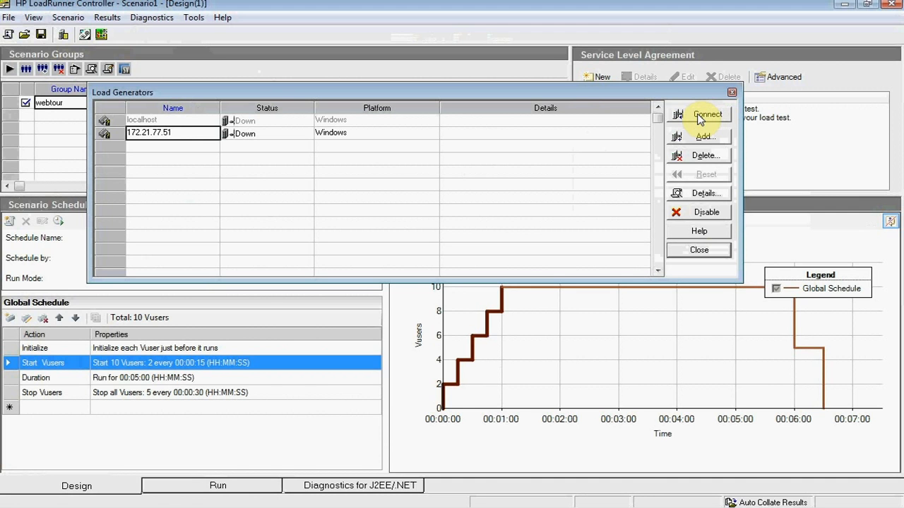
pyautogui.click(271, 136)
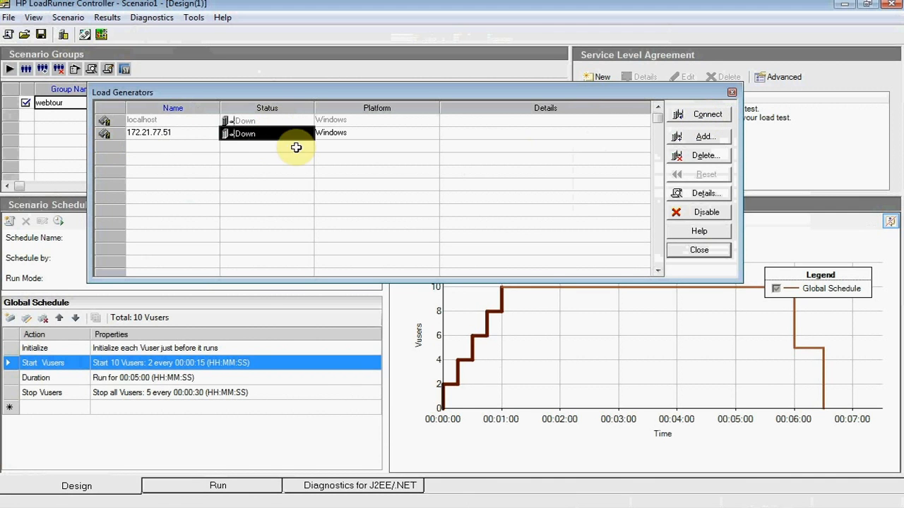
pyautogui.click(700, 115)
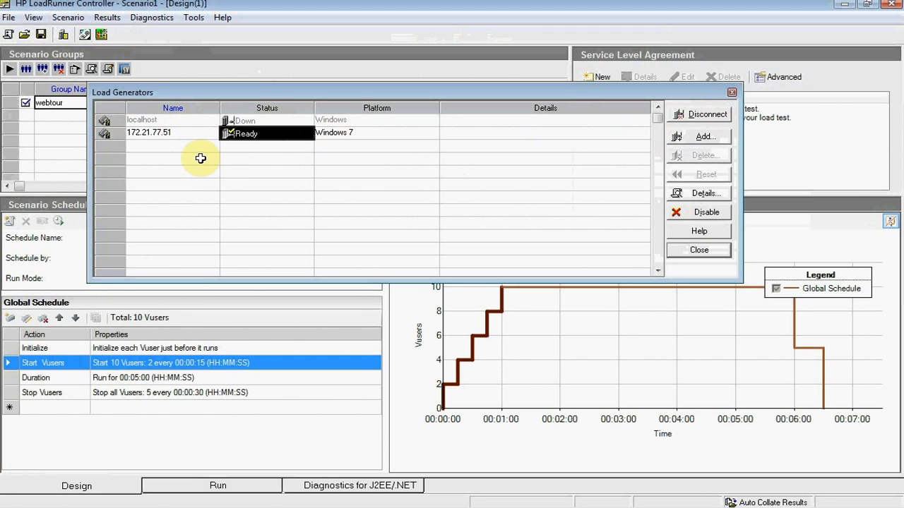
pyautogui.click(694, 252)
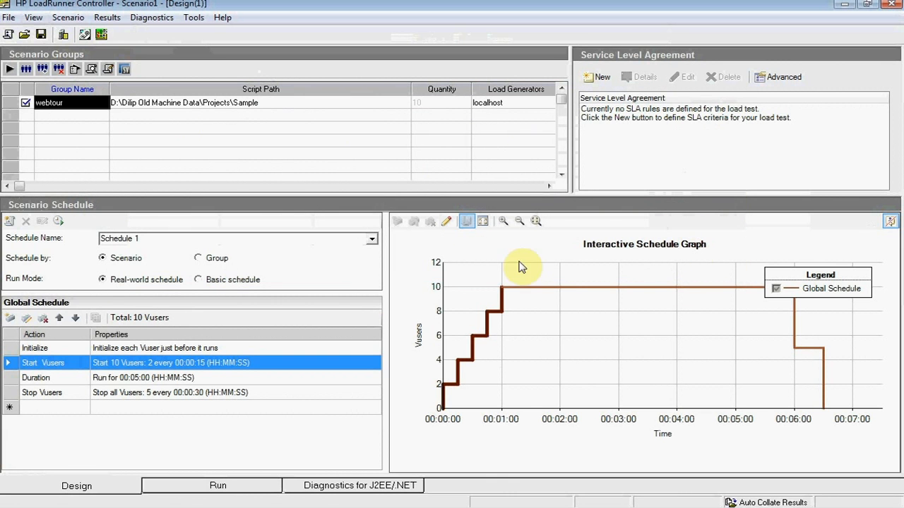
# Assign the load generator 172.21.77.51 to the webtour group
pyautogui.click(91, 73)
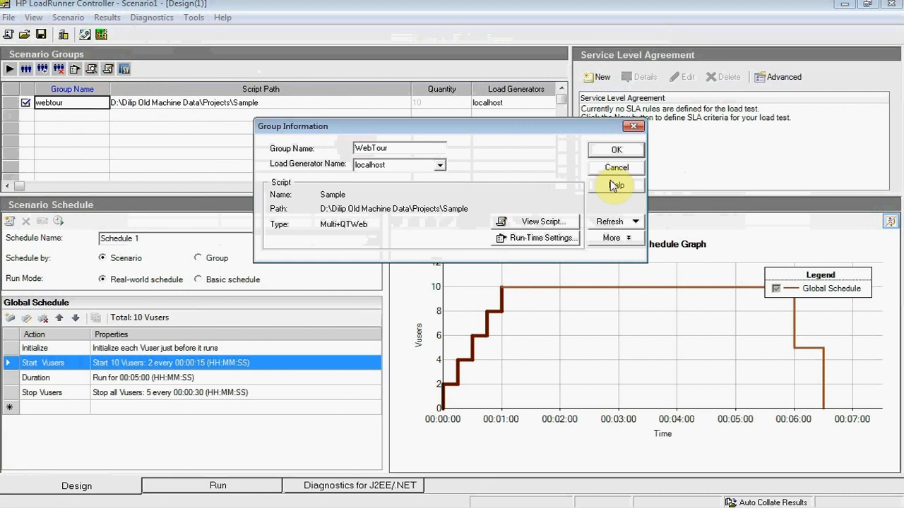
pyautogui.moveTo(492, 129); pyautogui.dragTo(490, 124)
pyautogui.click(438, 155)
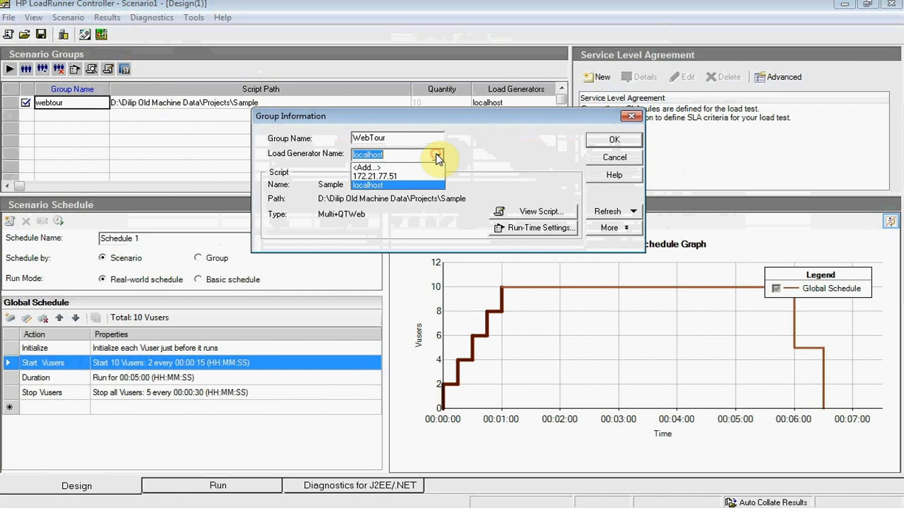
pyautogui.click(414, 176)
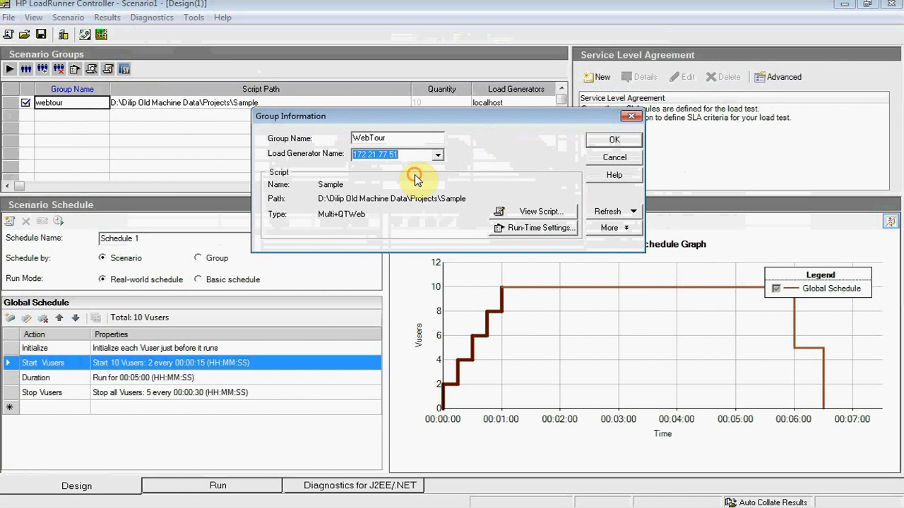
pyautogui.click(596, 145)
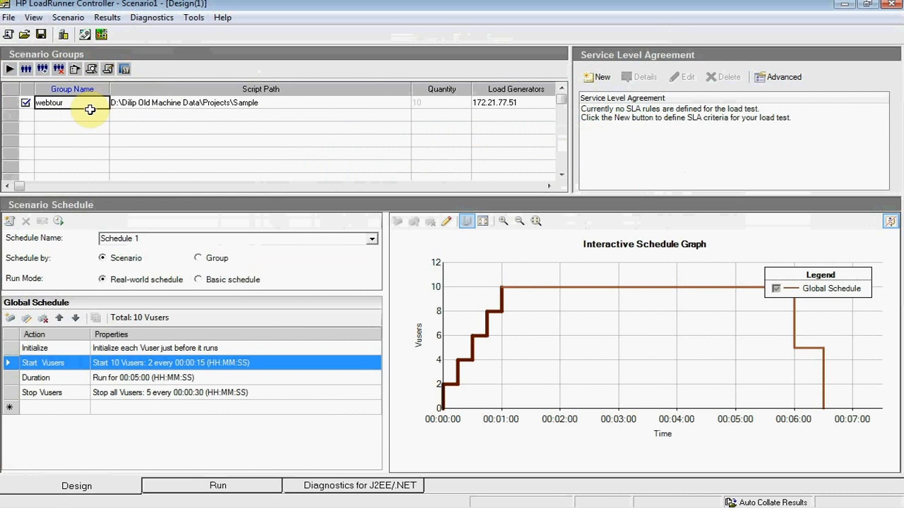
# In the Sample script's run-time settings, review run logic and pacing, and set logging to send messages only when an error occurs
pyautogui.click(135, 103)
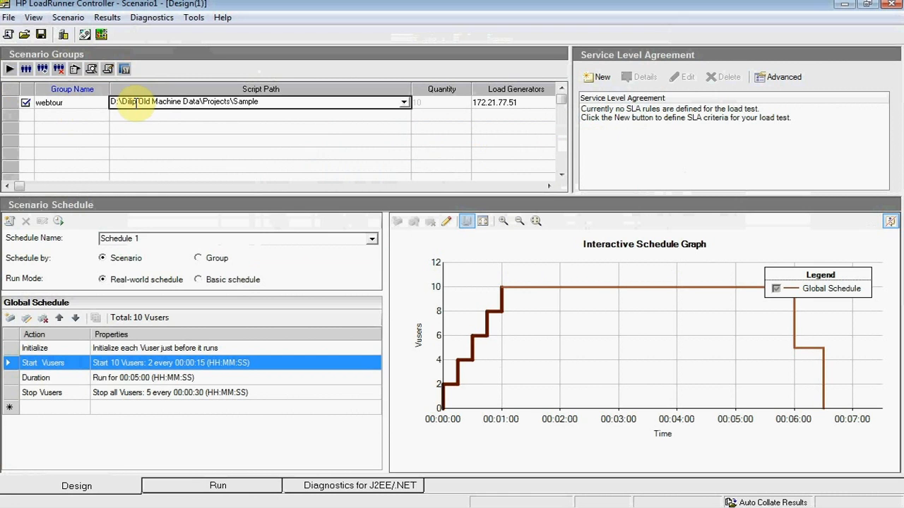
pyautogui.click(76, 70)
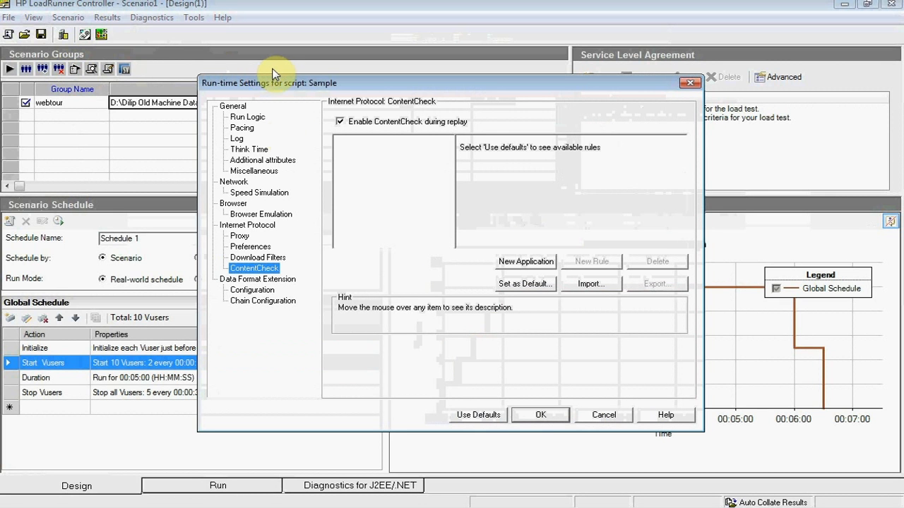
pyautogui.click(254, 118)
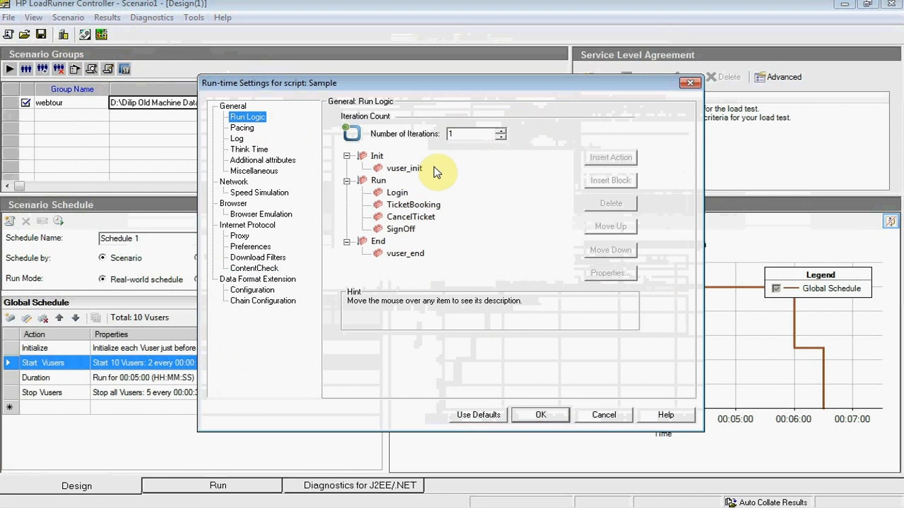
pyautogui.click(242, 127)
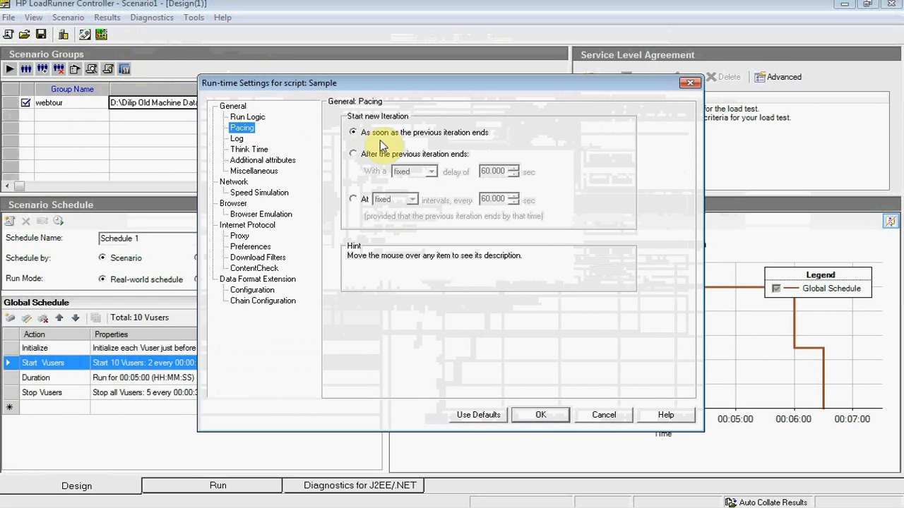
pyautogui.click(238, 139)
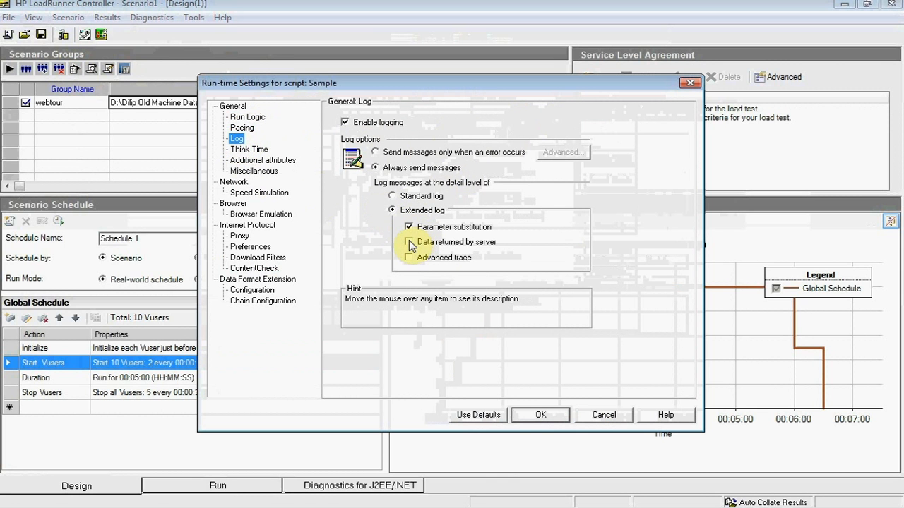
pyautogui.click(375, 152)
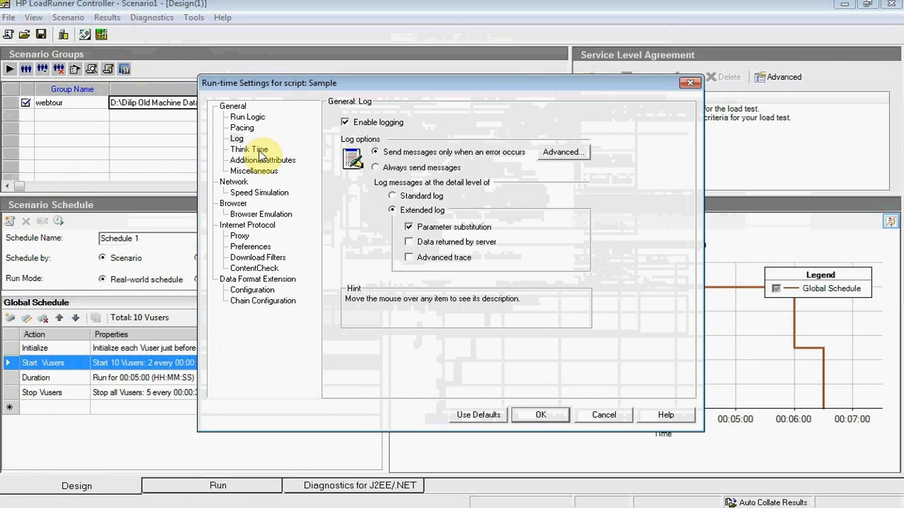
# Set the Sample script's think time to replay with a random percentage of the recorded think time
pyautogui.moveTo(511, 84); pyautogui.dragTo(499, 59)
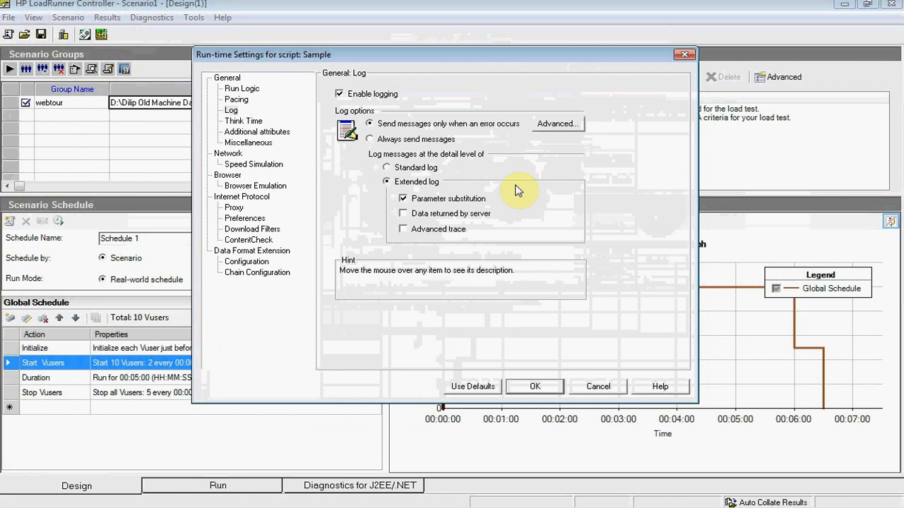
pyautogui.click(248, 120)
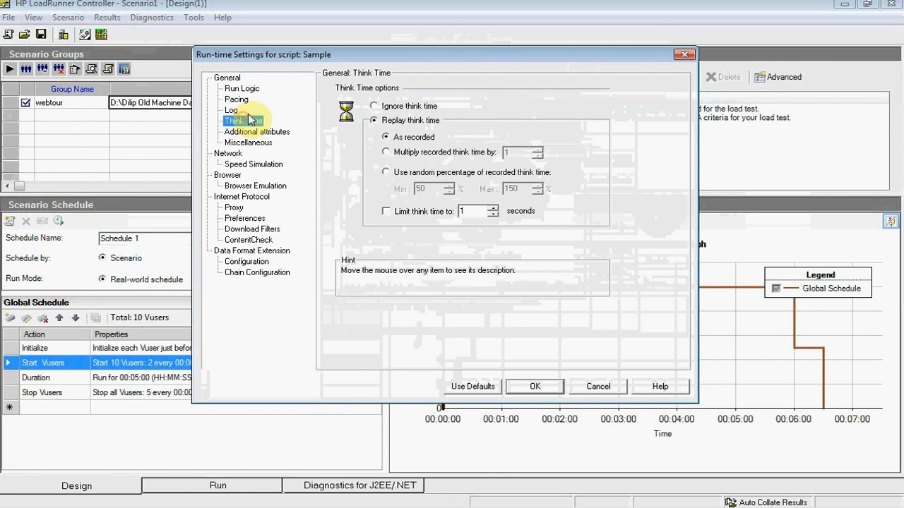
pyautogui.click(386, 172)
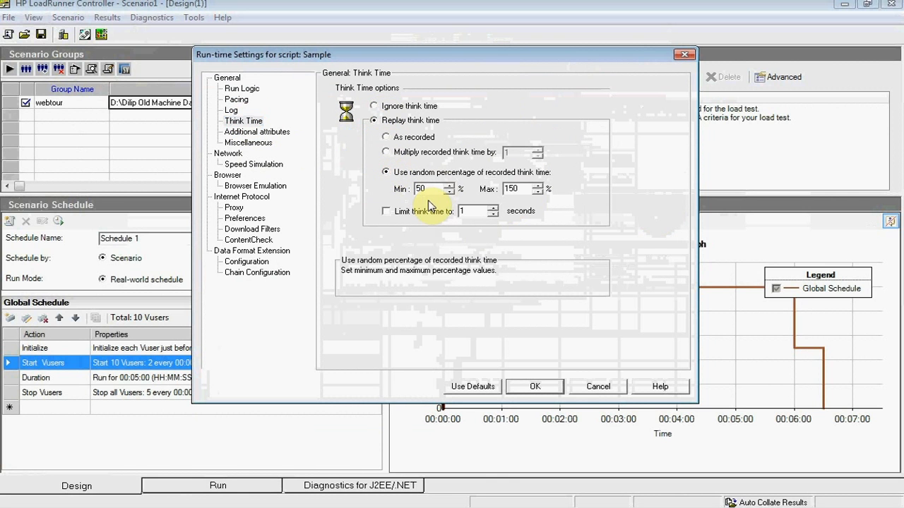
pyautogui.click(426, 188)
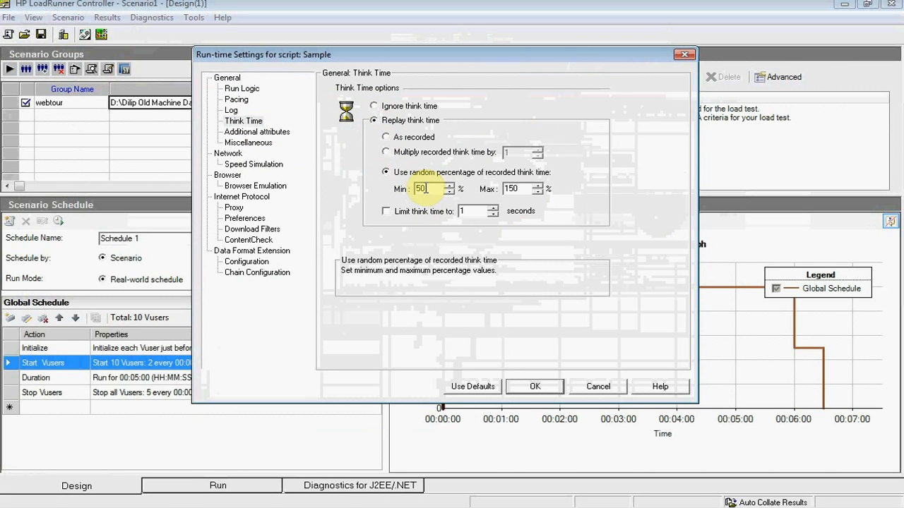
pyautogui.click(520, 188)
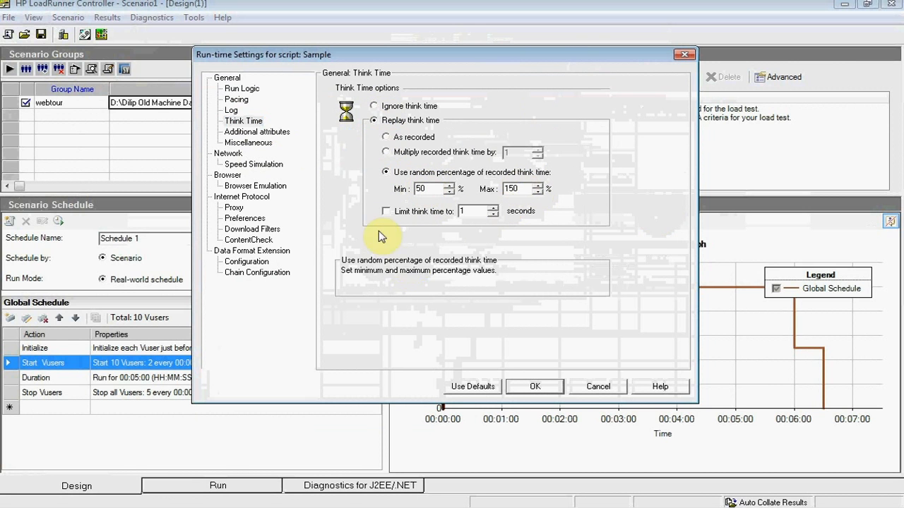
# Review the additional attributes and enable generating a snapshot on error in the miscellaneous run-time settings
pyautogui.click(267, 133)
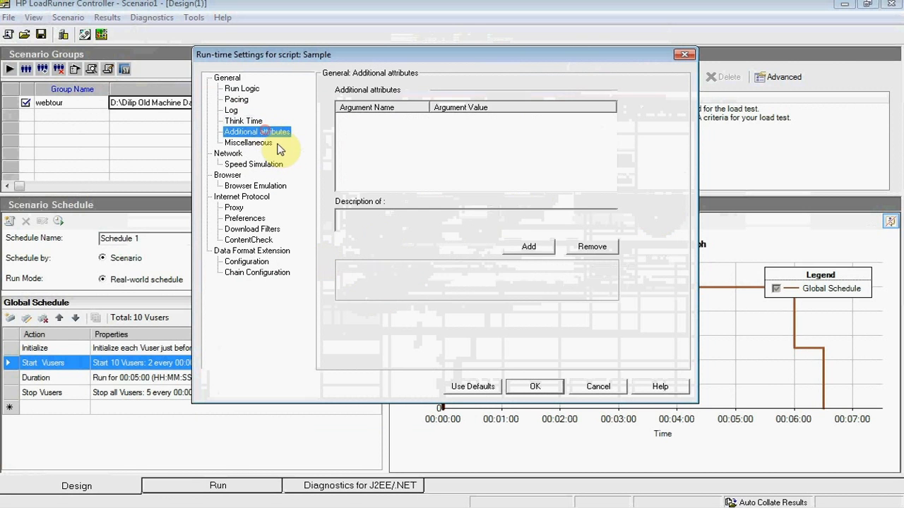
pyautogui.click(267, 144)
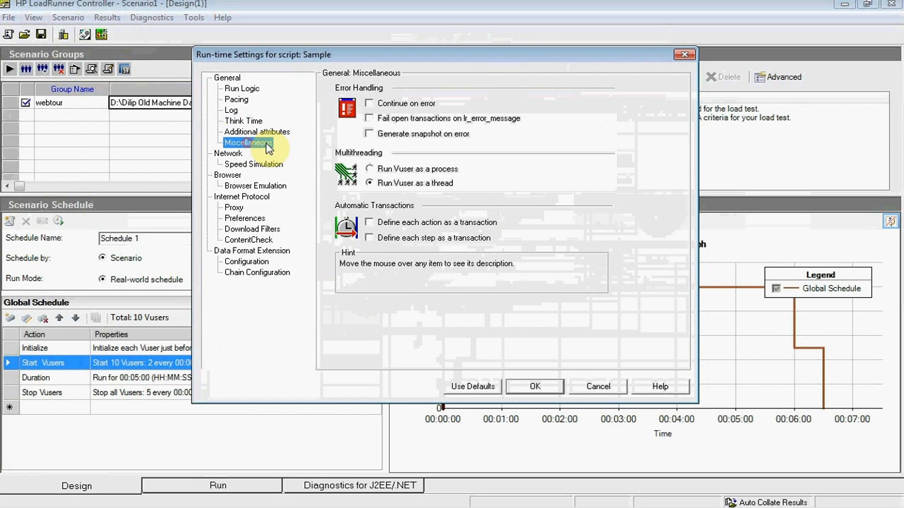
pyautogui.click(368, 134)
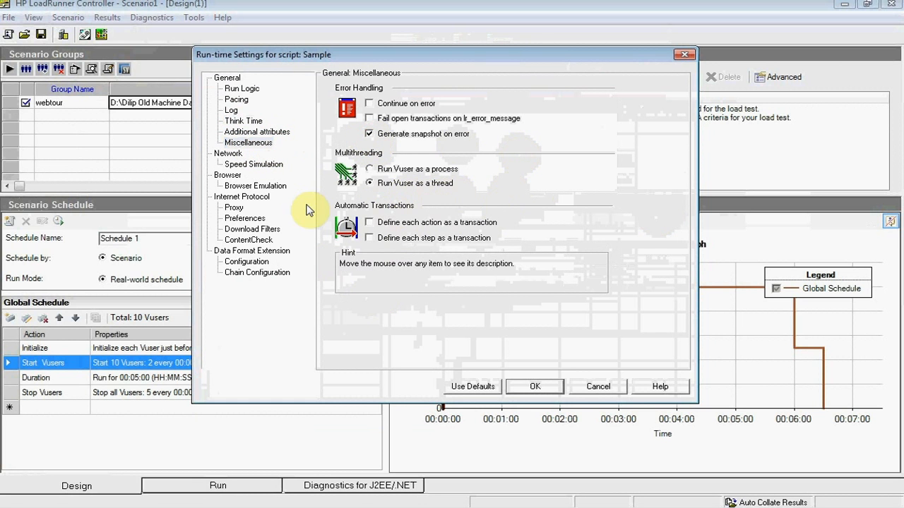
# Review the speed simulation, browser emulation, proxy, preferences and download filter settings, and save the run-time settings
pyautogui.click(261, 165)
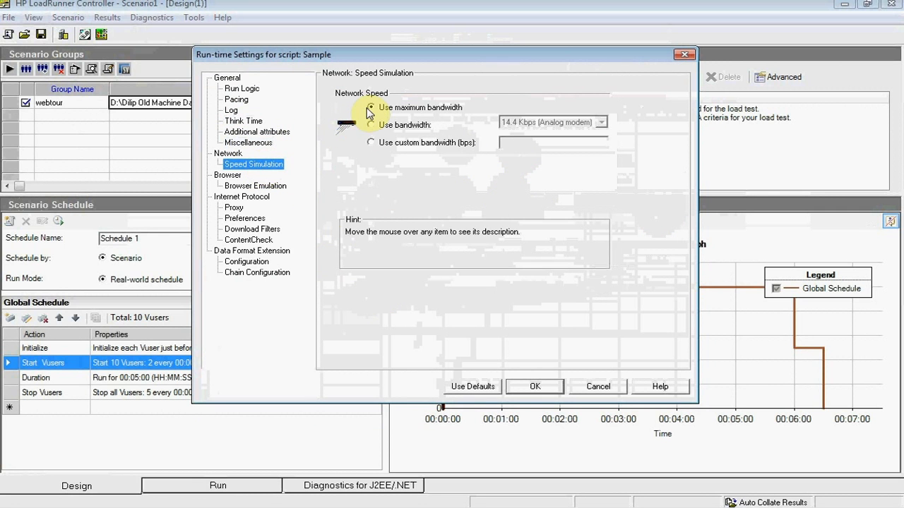
pyautogui.click(266, 188)
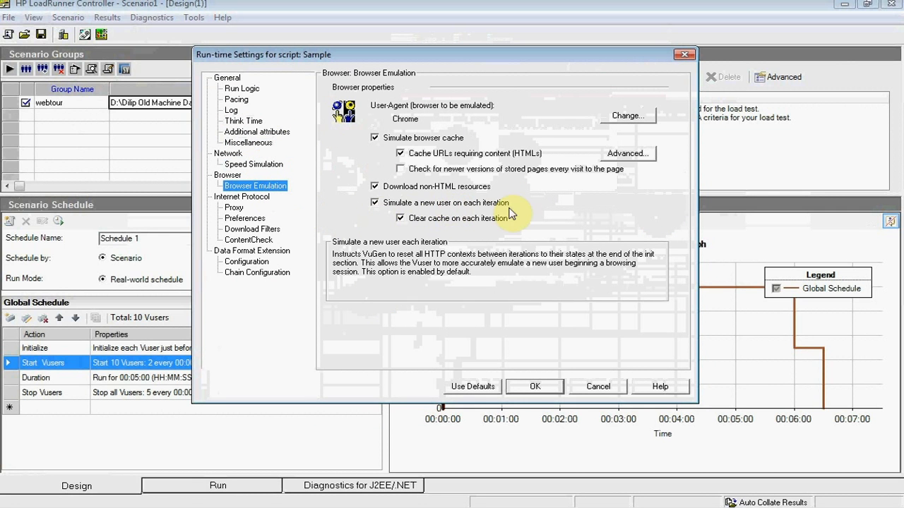
pyautogui.click(235, 209)
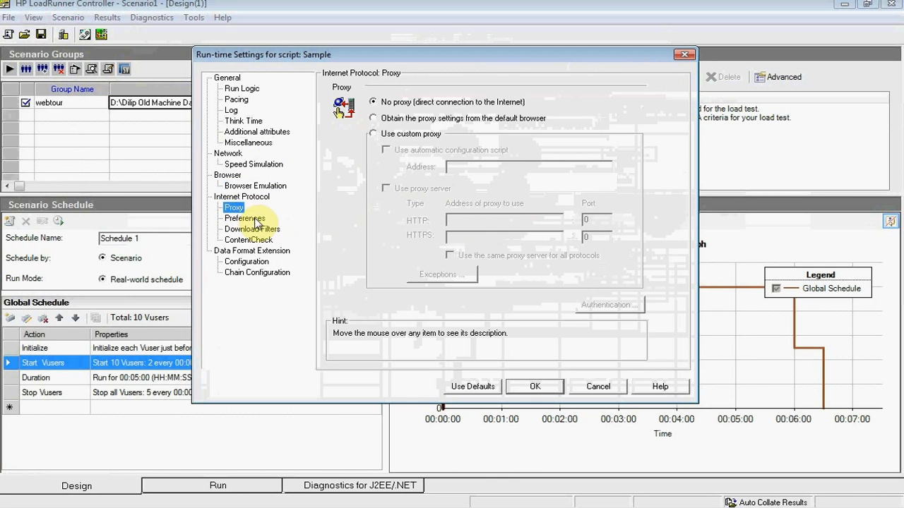
pyautogui.click(250, 220)
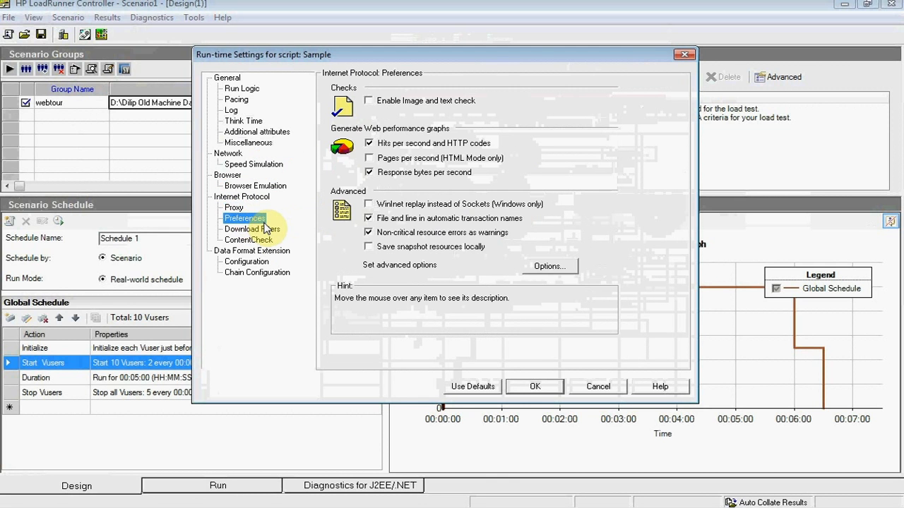
pyautogui.click(267, 230)
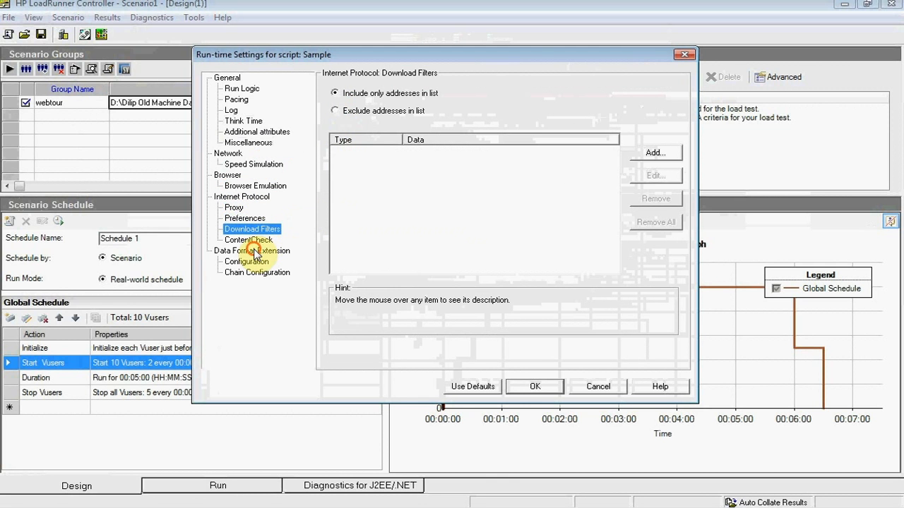
pyautogui.click(539, 387)
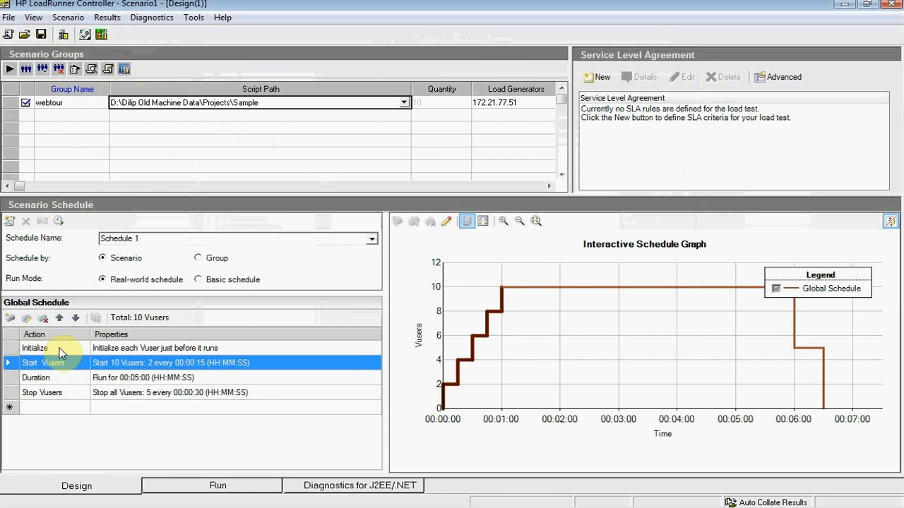
# Review the options of the global schedule's Initialize action and accept initializing each Vuser just before it runs
pyautogui.click(60, 351)
pyautogui.doubleClick(60, 351)
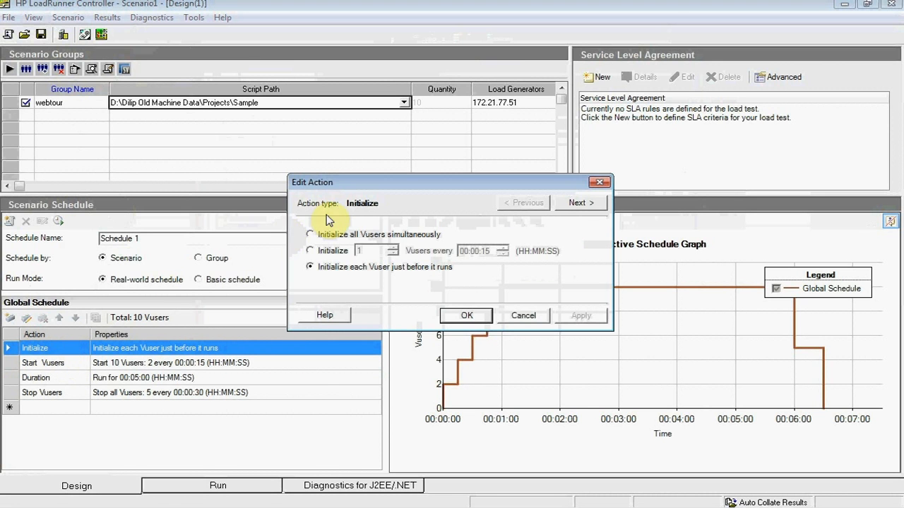
pyautogui.moveTo(389, 187); pyautogui.dragTo(425, 153)
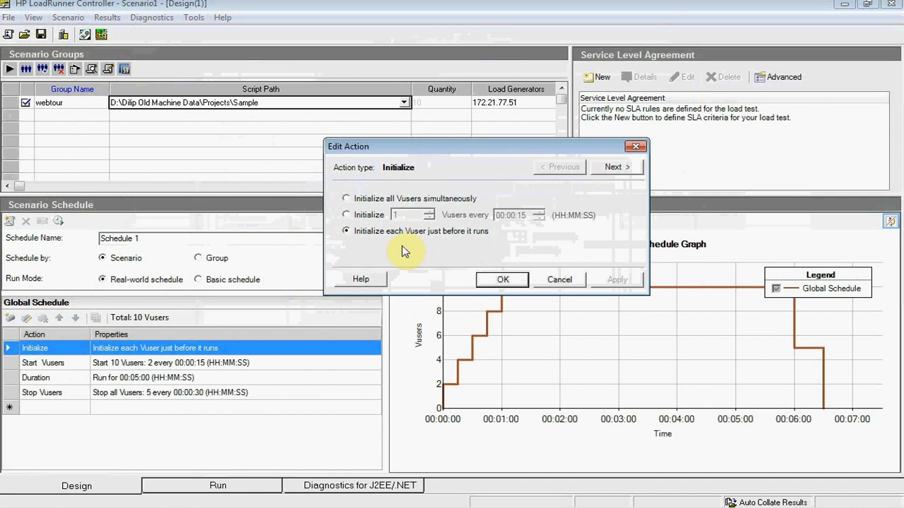
pyautogui.click(502, 279)
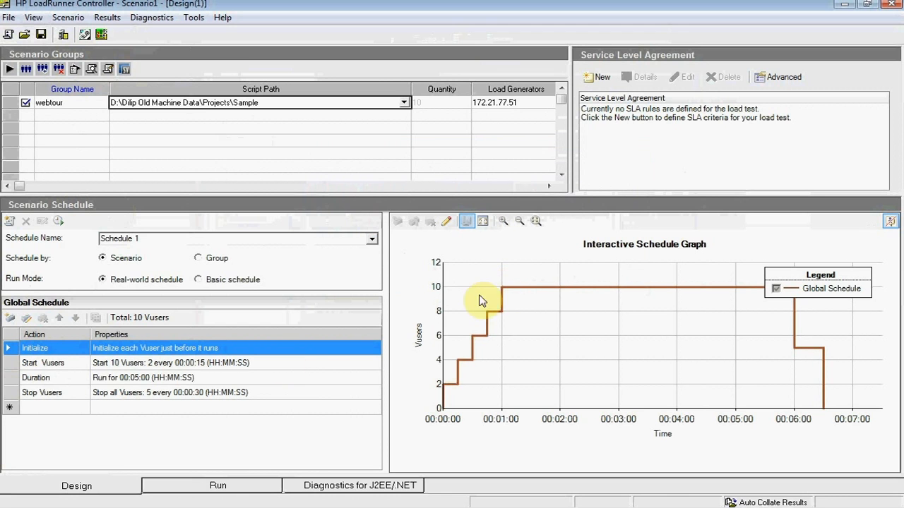
# Set the global schedule's Start Vusers action to start 1 Vuser every 00:00:10
pyautogui.doubleClick(56, 366)
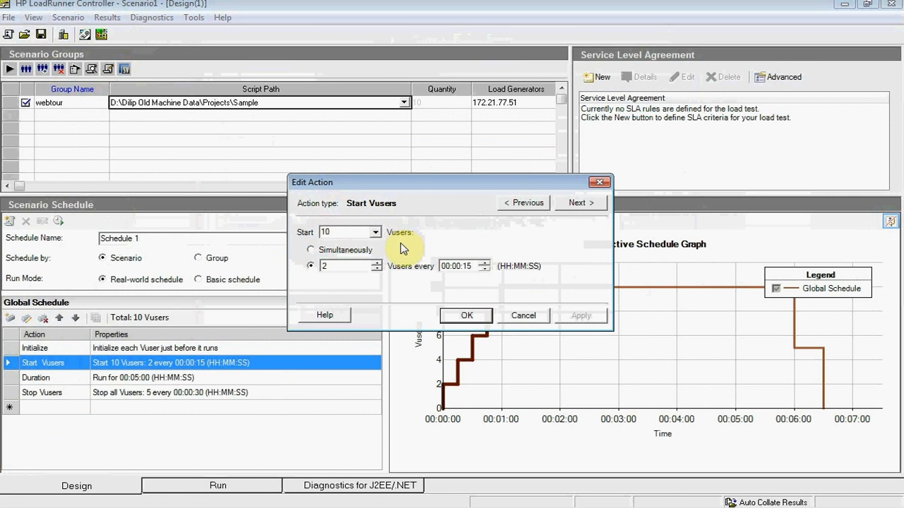
pyautogui.doubleClick(323, 266)
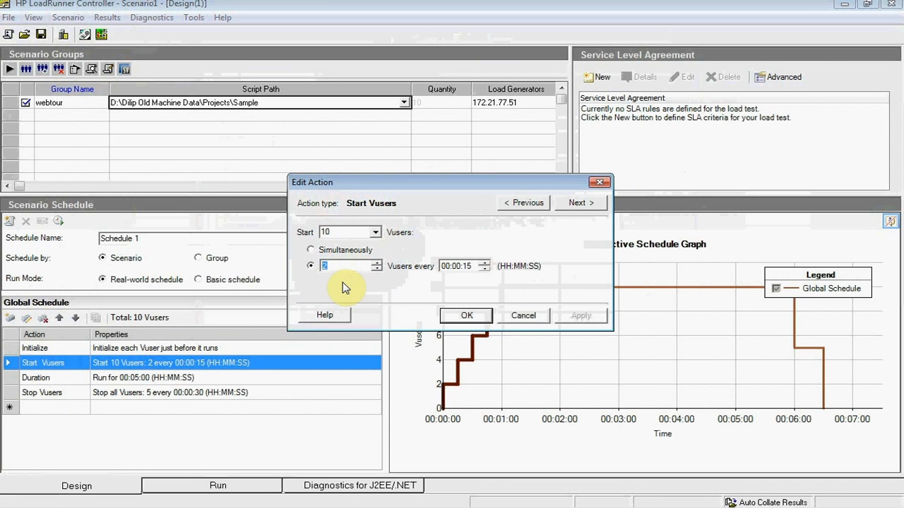
pyautogui.write('1')
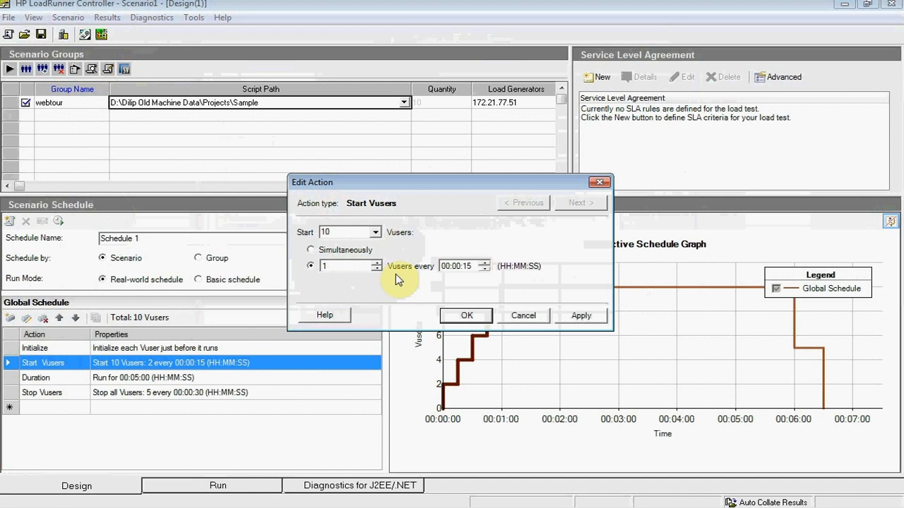
pyautogui.doubleClick(464, 267)
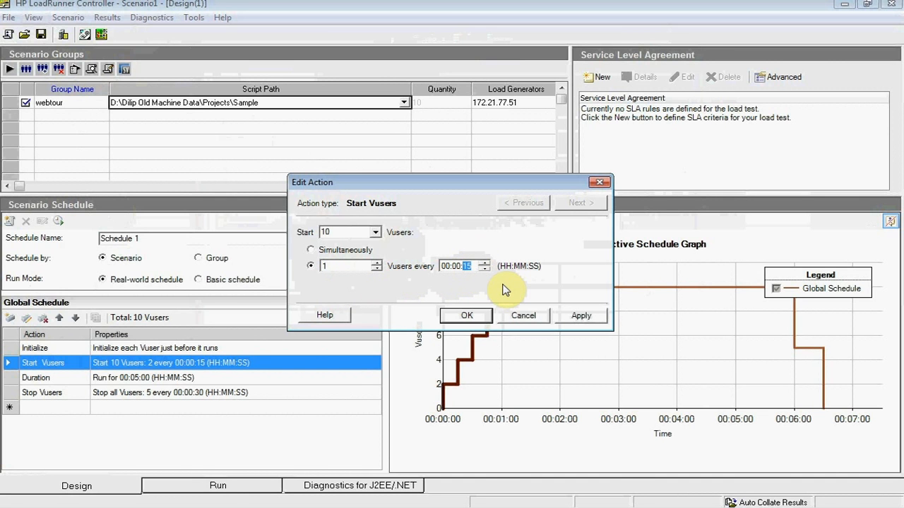
pyautogui.write('10')
pyautogui.moveTo(465, 182); pyautogui.dragTo(445, 73)
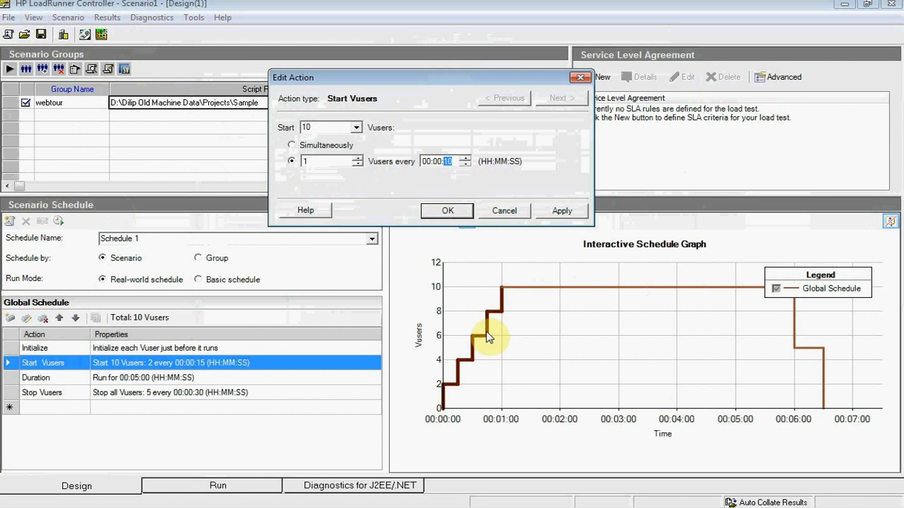
pyautogui.click(444, 216)
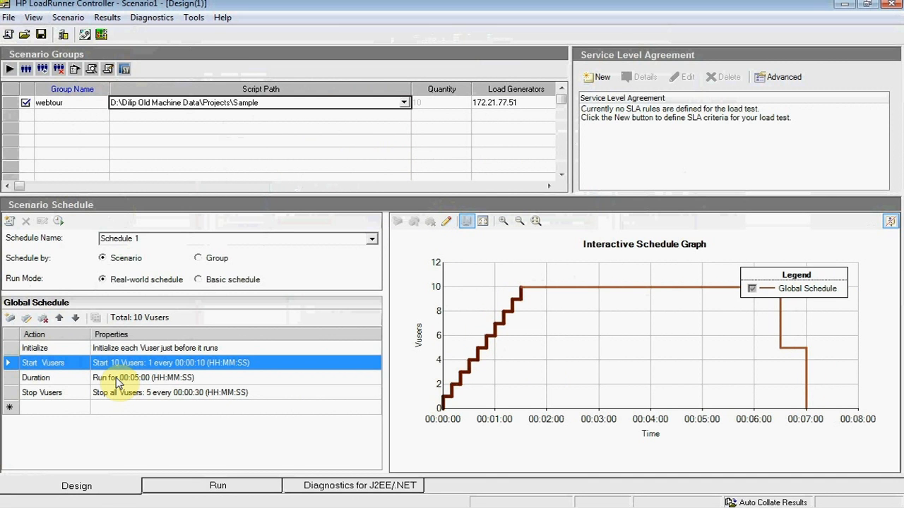
# Set the global schedule's Duration action to run for 00:04:00
pyautogui.click(43, 381)
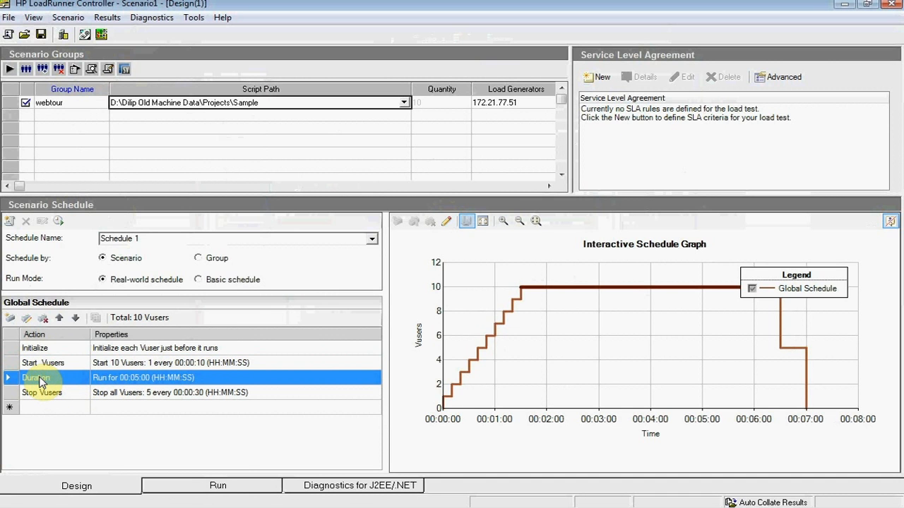
pyautogui.doubleClick(40, 382)
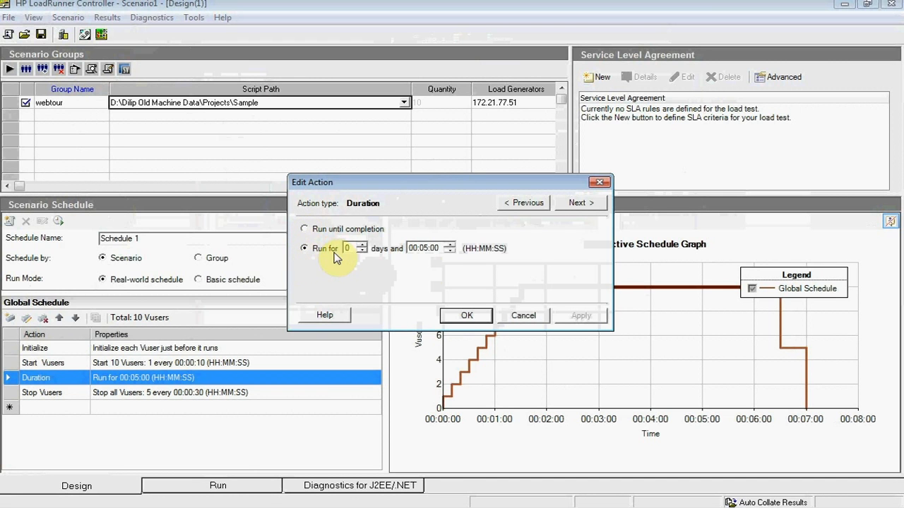
pyautogui.click(424, 248)
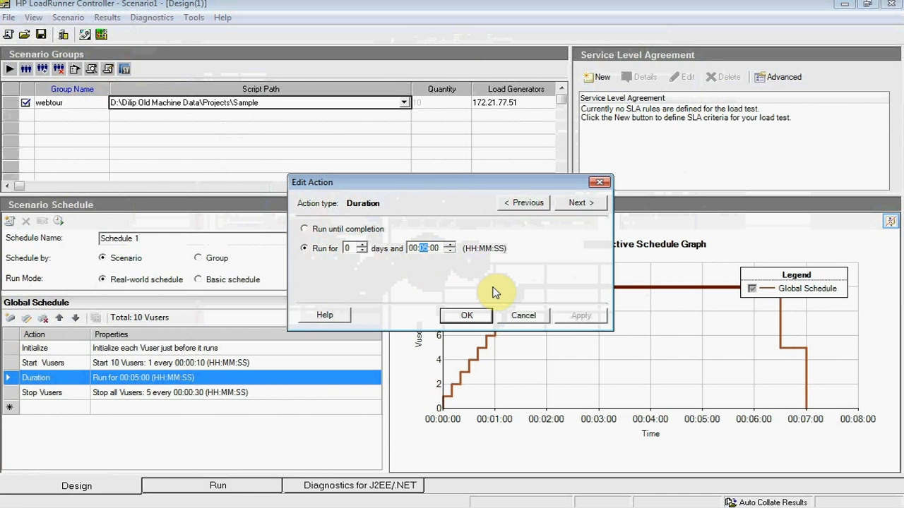
pyautogui.press('Down')
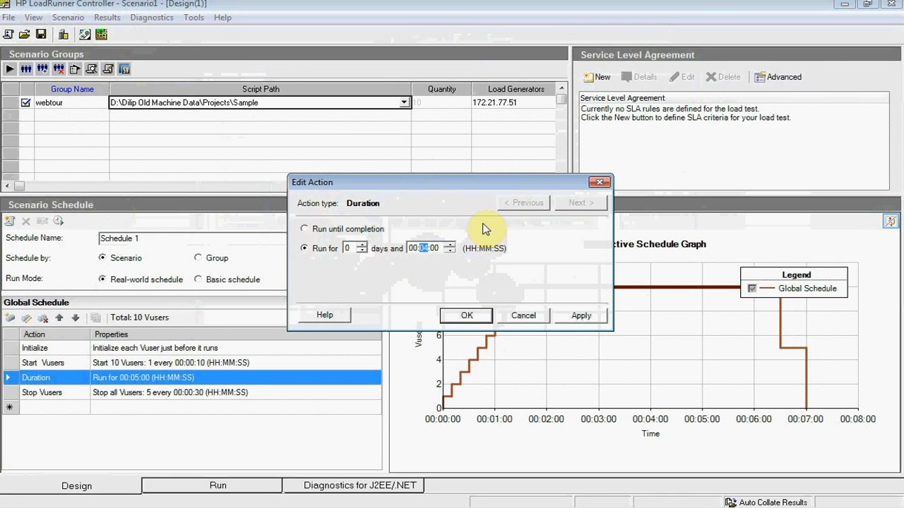
pyautogui.moveTo(448, 184); pyautogui.dragTo(391, 63)
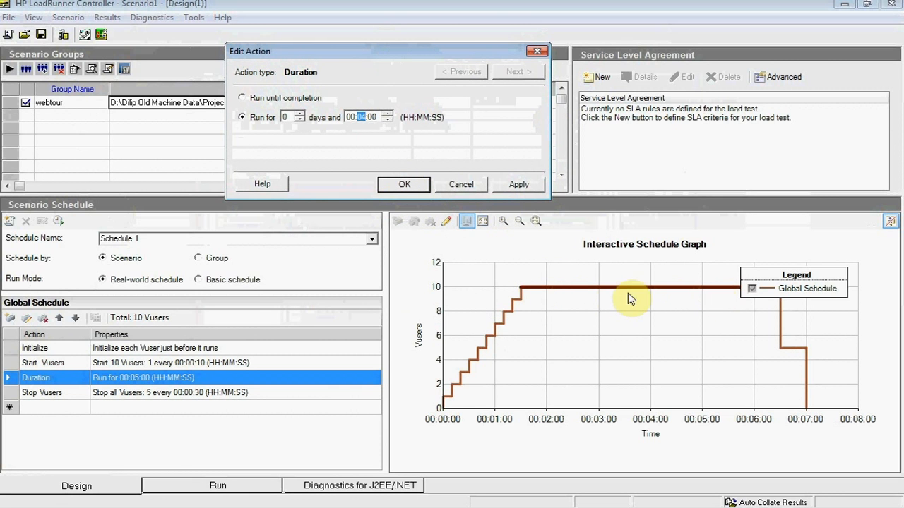
pyautogui.click(404, 184)
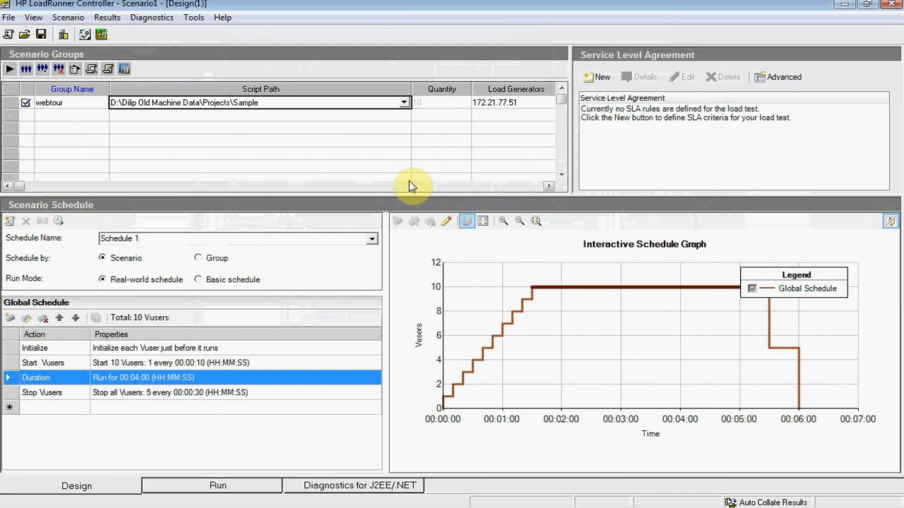
# Set the global schedule's Stop Vusers action to stop 3 Vusers every 00:00:10
pyautogui.doubleClick(60, 397)
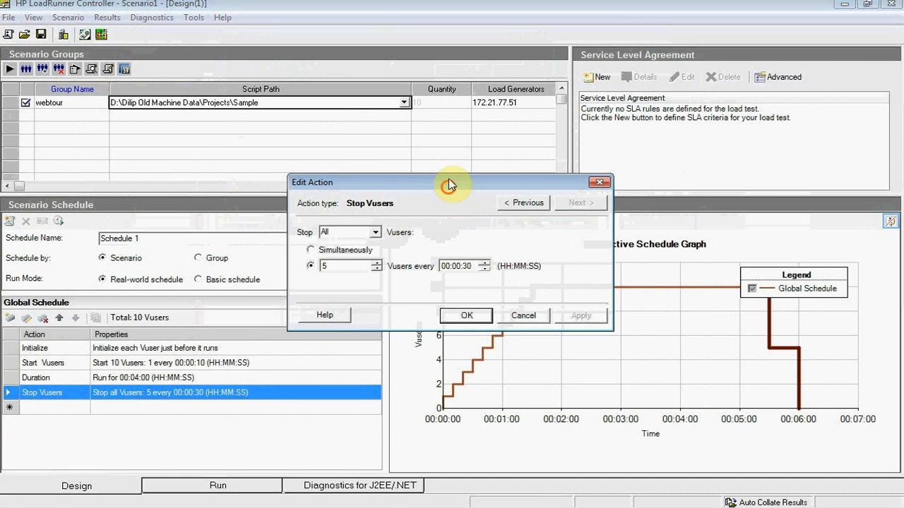
pyautogui.moveTo(450, 185); pyautogui.dragTo(461, 103)
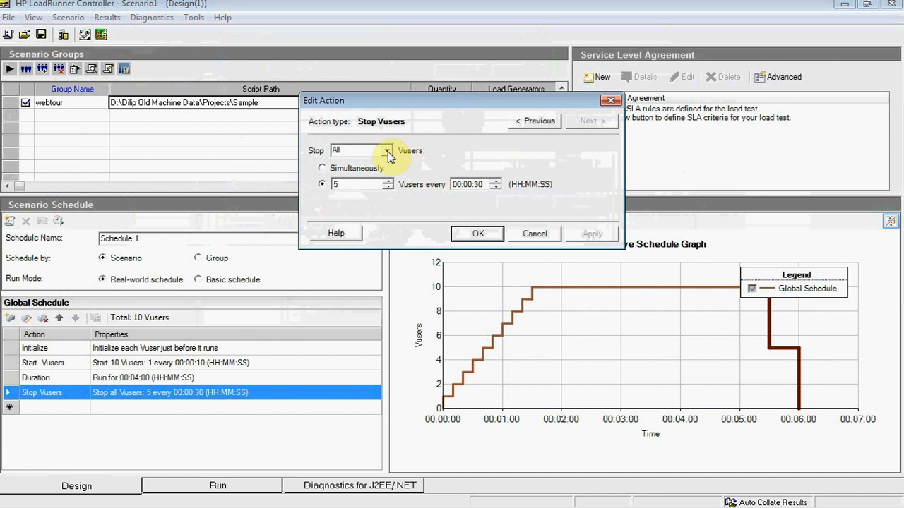
pyautogui.doubleClick(327, 184)
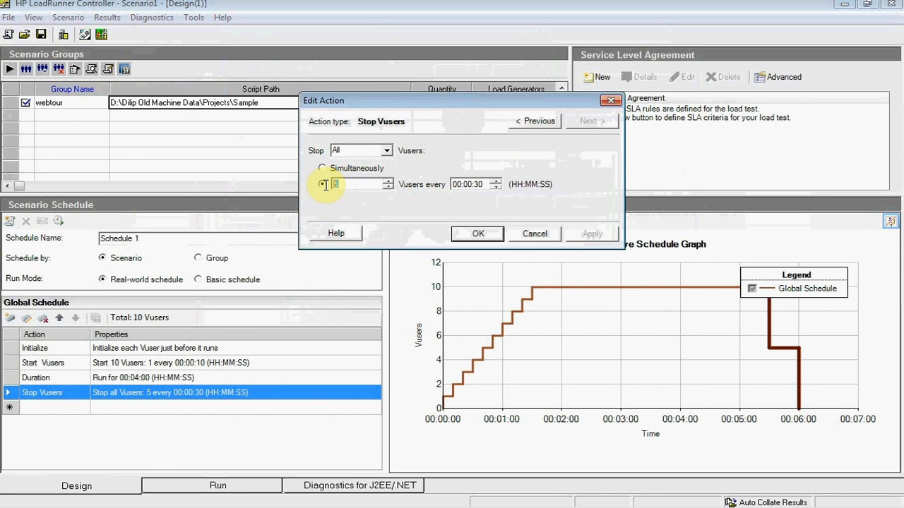
pyautogui.write('3')
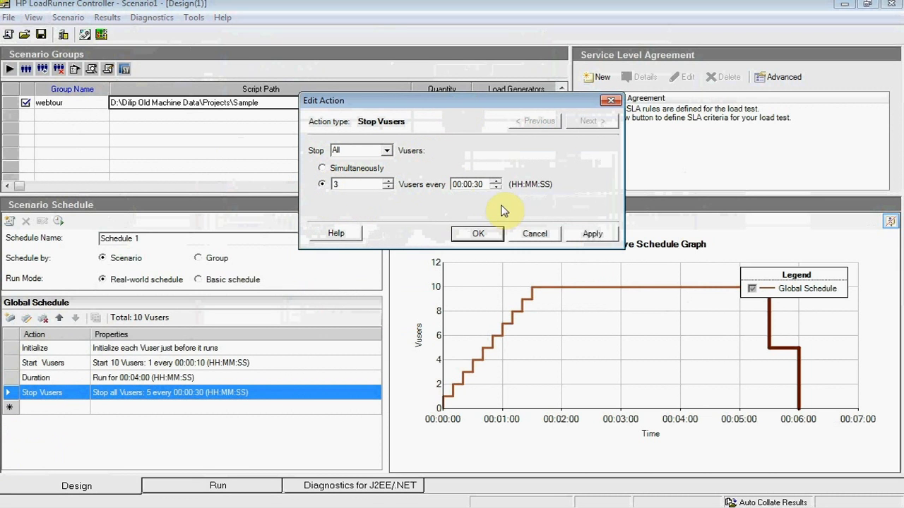
pyautogui.click(479, 184)
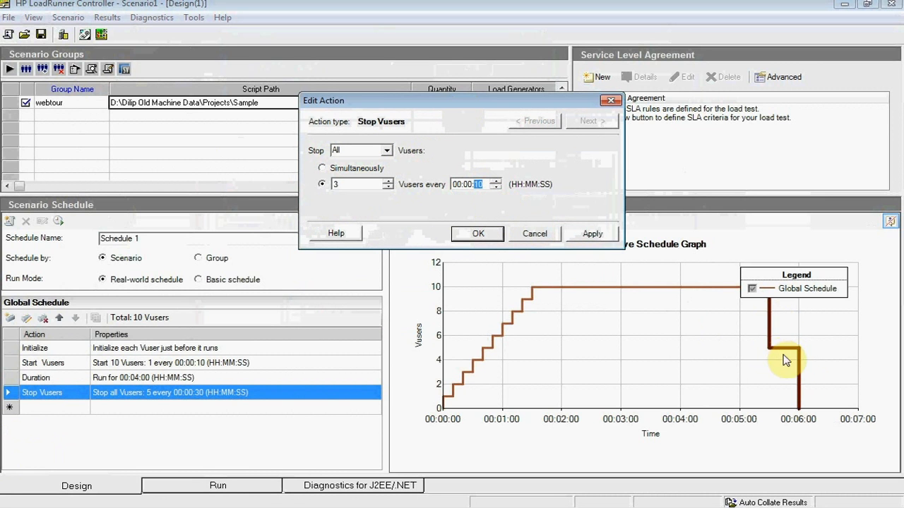
pyautogui.click(477, 236)
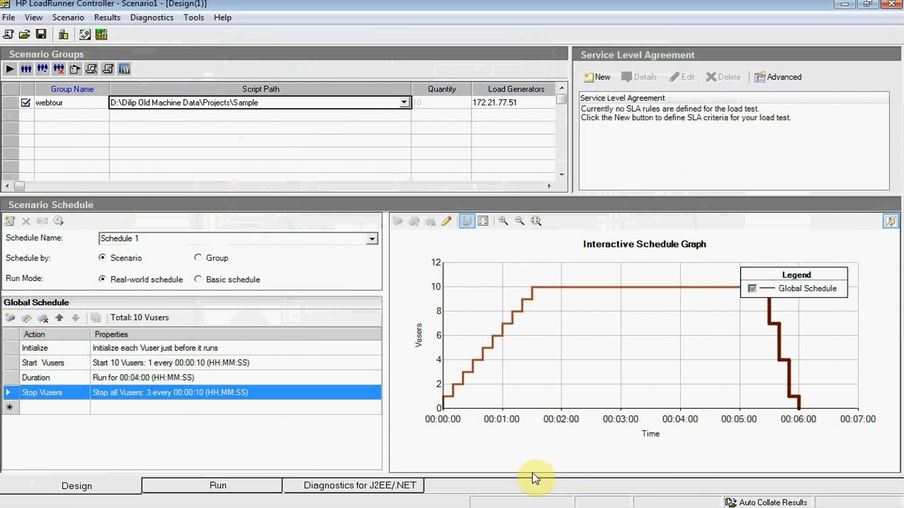
# Open the Run view and set the scenario's results name to WebTour_R1, keeping the default results directory
pyautogui.click(267, 491)
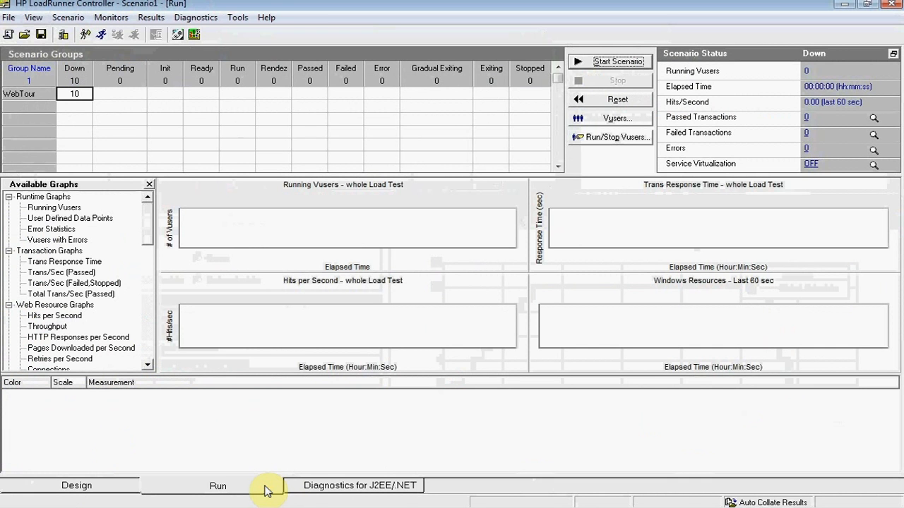
pyautogui.click(151, 18)
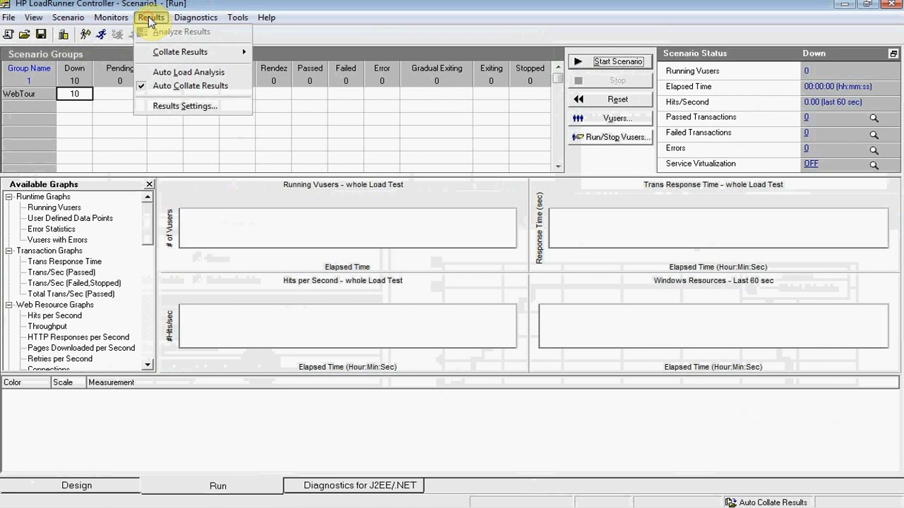
pyautogui.click(164, 106)
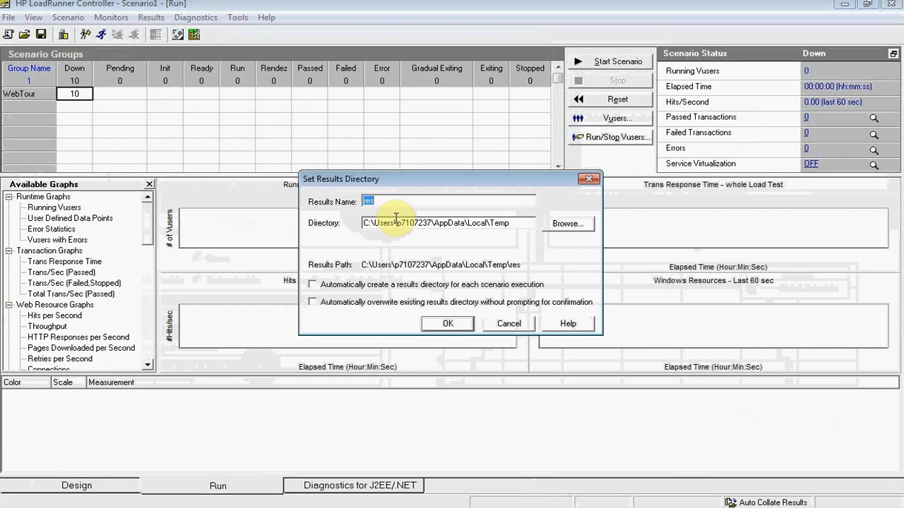
pyautogui.write('Web')
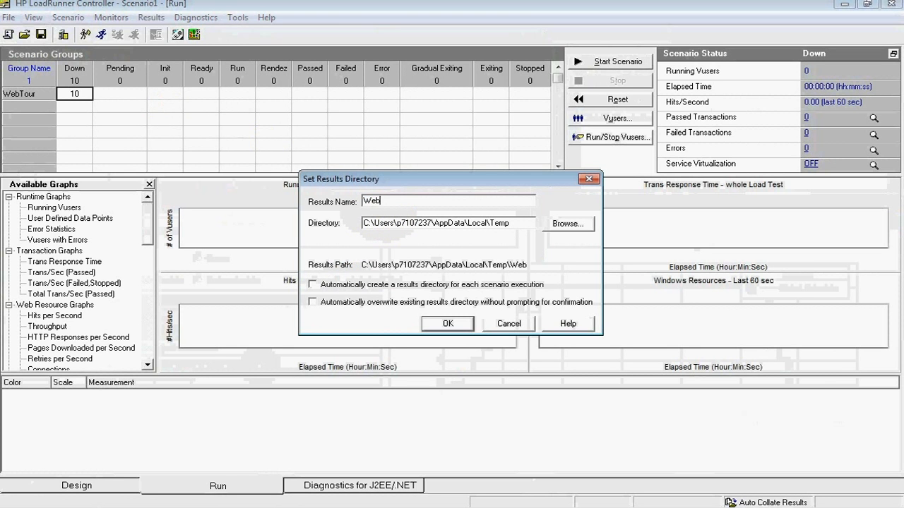
pyautogui.write('Tour')
pyautogui.write('_R')
pyautogui.write('es')
pyautogui.press('BackSpace')
pyautogui.press('BackSpace')
pyautogui.write('1')
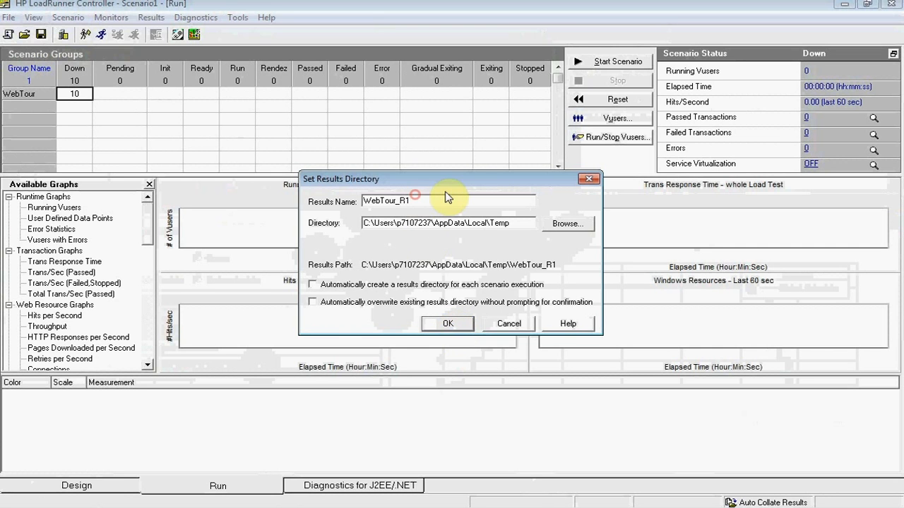
pyautogui.click(429, 205)
pyautogui.press('BackSpace')
pyautogui.press('BackSpace')
pyautogui.write('1')
pyautogui.click(445, 323)
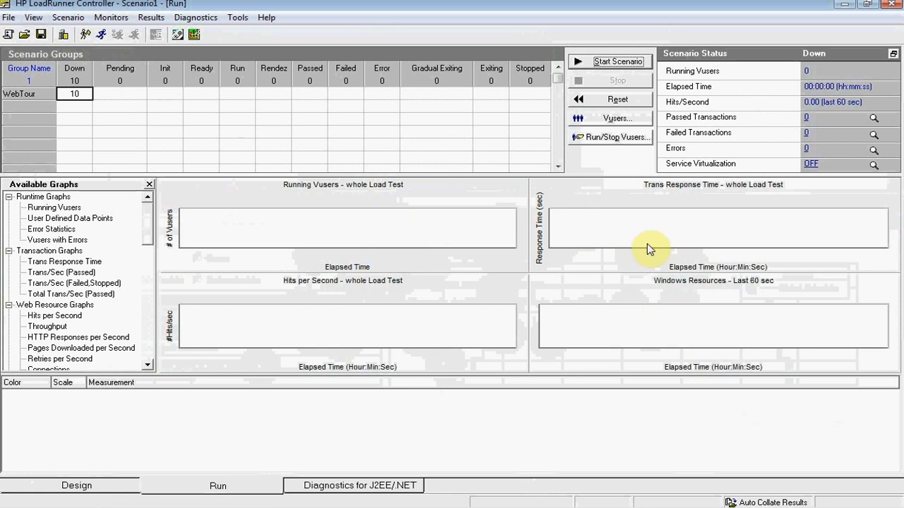
# Try the two-graph layout for the run graphs, and return to the four-graph layout
pyautogui.rightClick(398, 229)
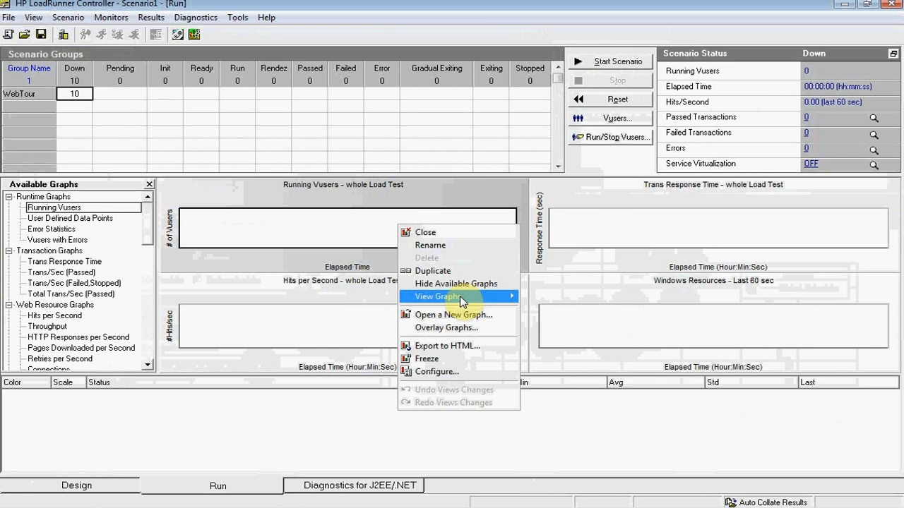
pyautogui.moveTo(463, 300)
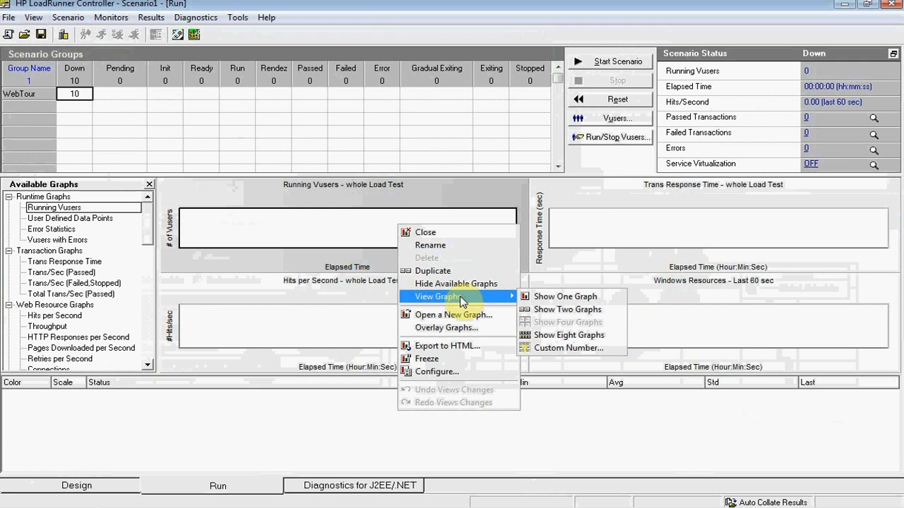
pyautogui.click(550, 311)
pyautogui.rightClick(456, 248)
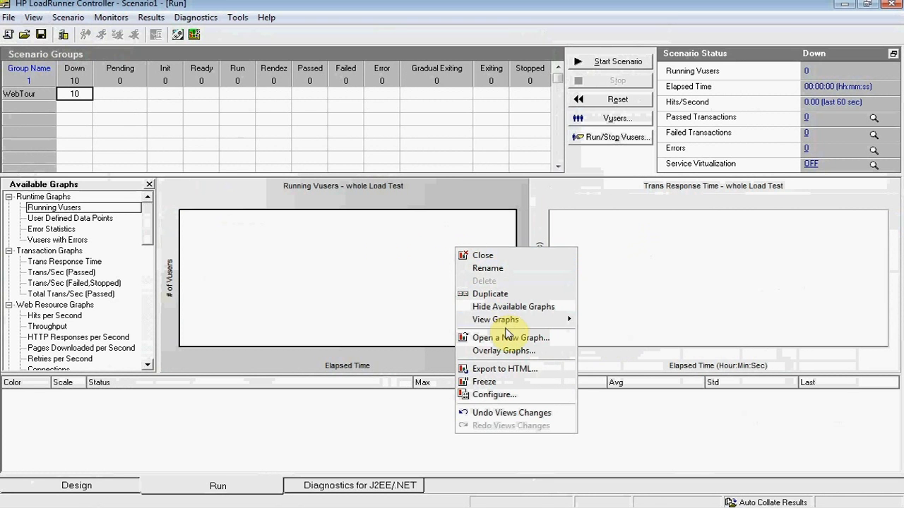
pyautogui.moveTo(507, 321)
pyautogui.click(613, 345)
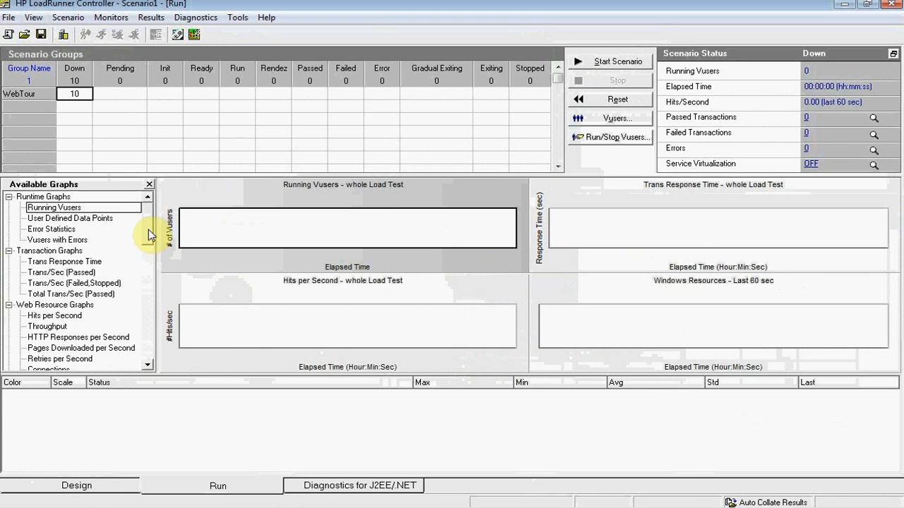
# Replace the Windows Resources graph with the Throughput graph from the available Web Resource Graphs
pyautogui.scroll(-8, 145, 221)
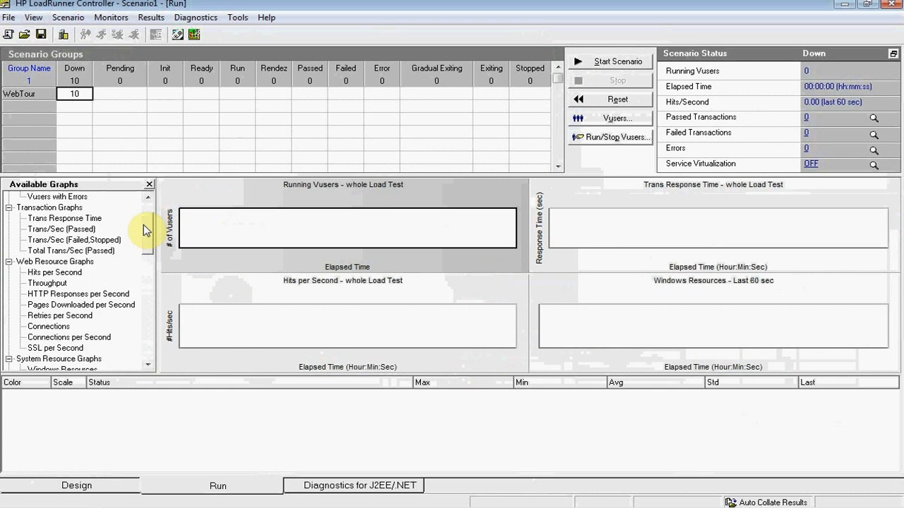
pyautogui.scroll(8, 141, 286)
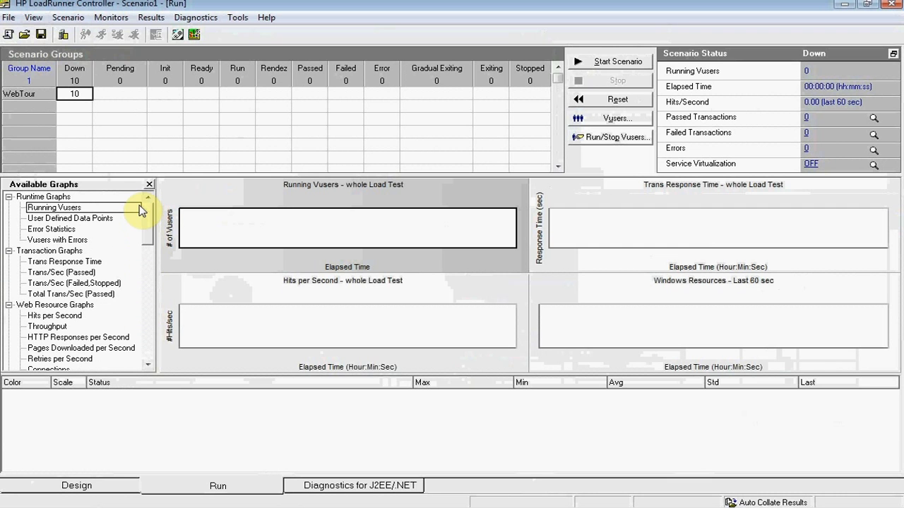
pyautogui.click(139, 207)
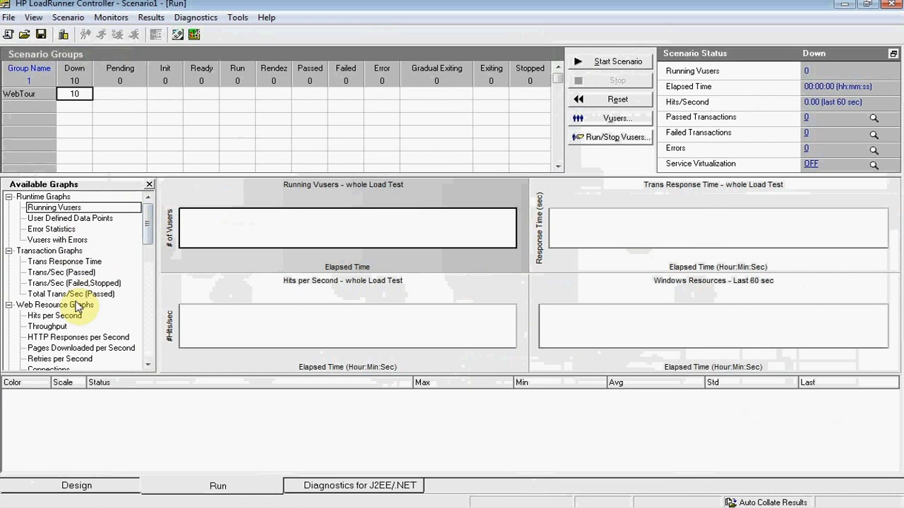
pyautogui.moveTo(55, 328); pyautogui.dragTo(621, 315)
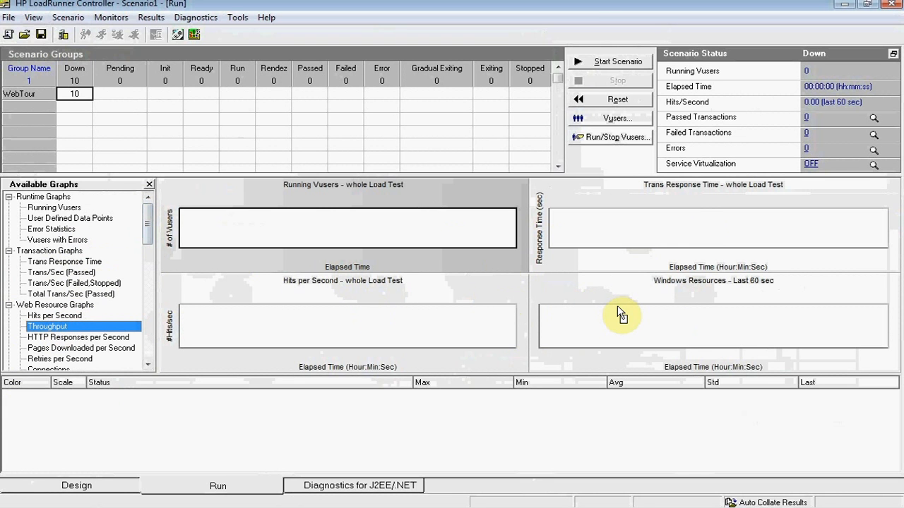
pyautogui.moveTo(618, 308); pyautogui.dragTo(688, 319)
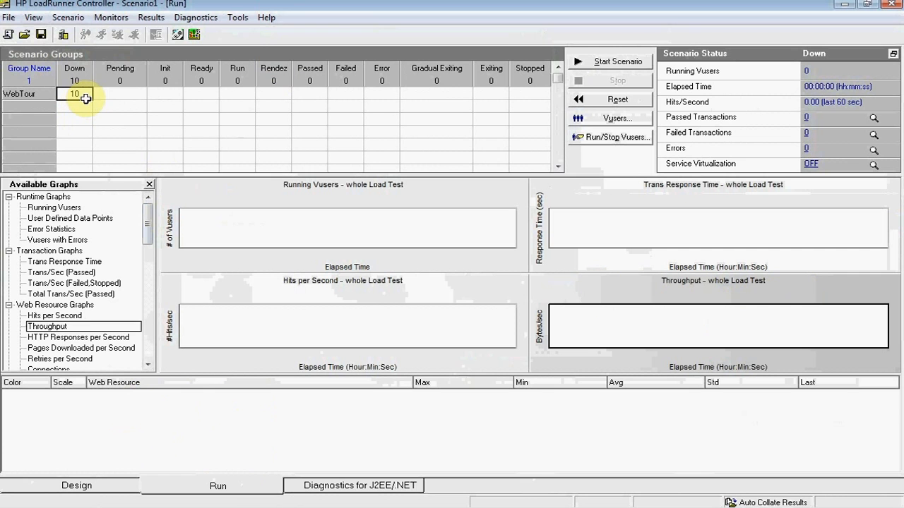
# Start the scenario and examine the Running Vusers, Trans Response Time, Hits per Second and Throughput graphs with their measurements
pyautogui.click(610, 63)
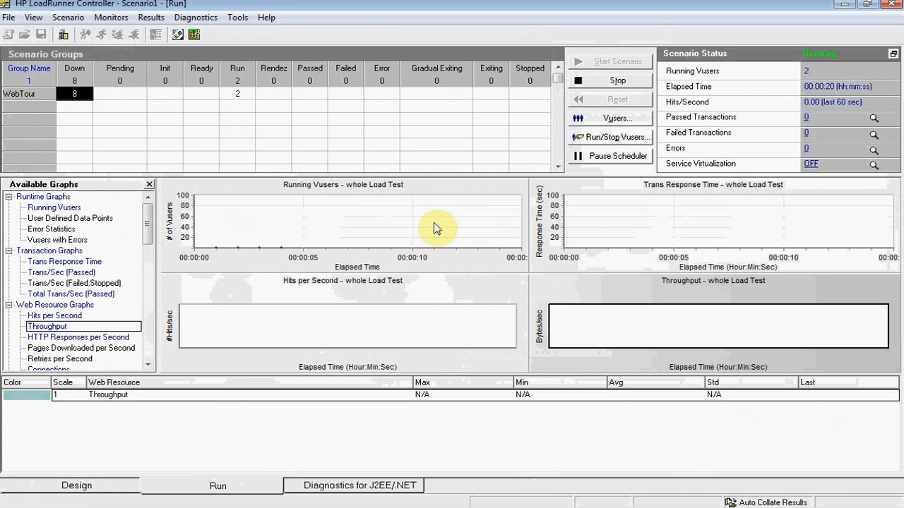
pyautogui.click(363, 223)
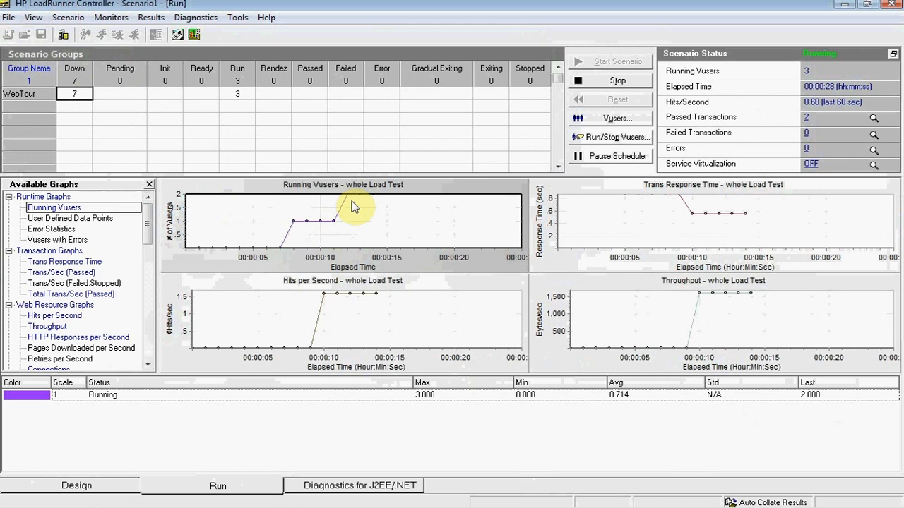
pyautogui.click(662, 220)
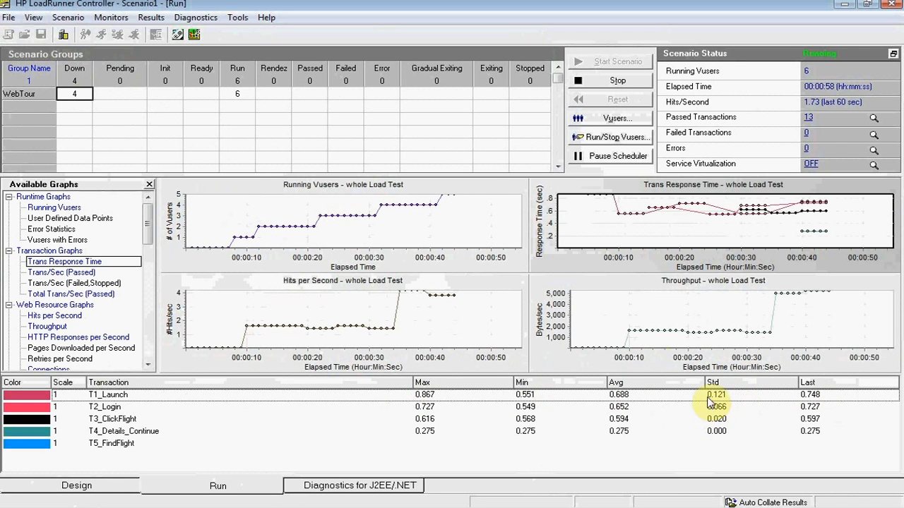
pyautogui.click(337, 313)
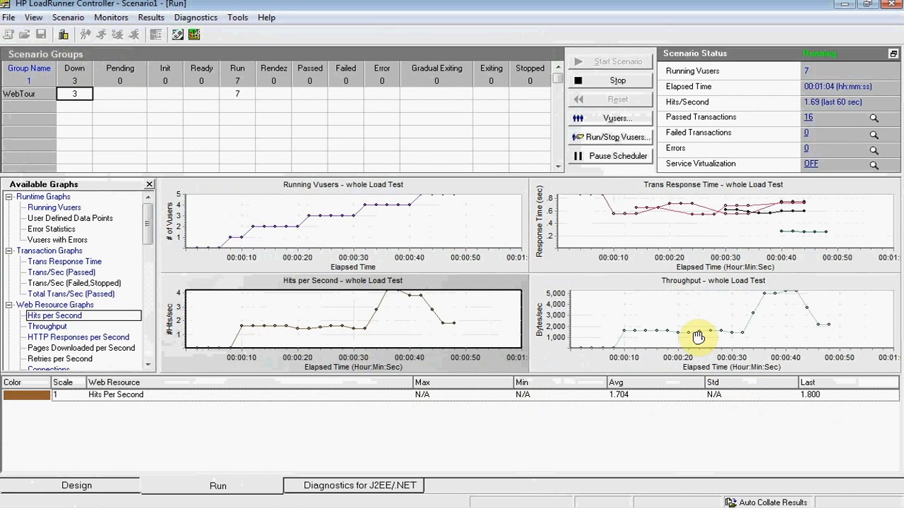
pyautogui.click(742, 314)
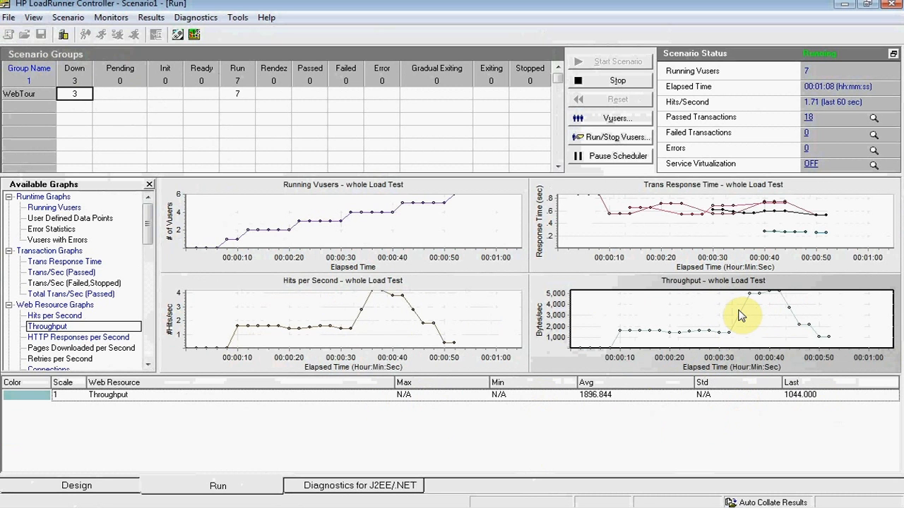
pyautogui.click(318, 318)
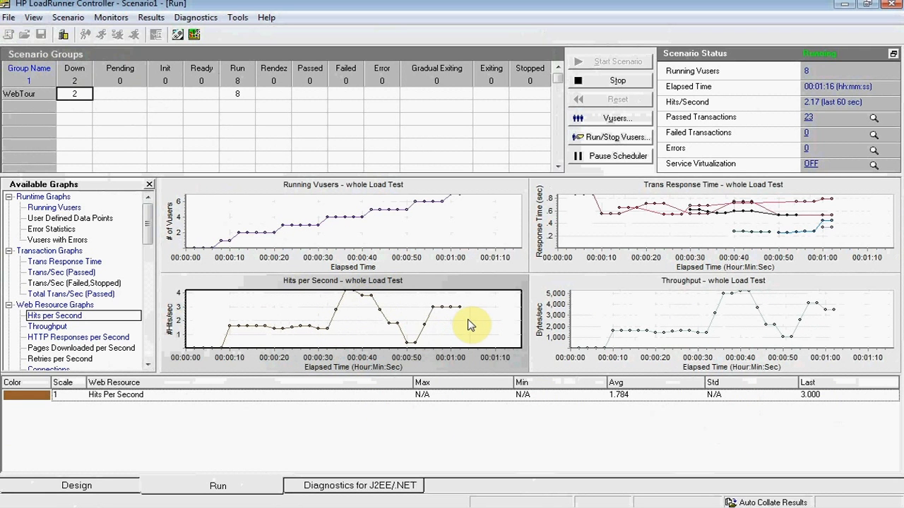
# Review the passed transactions sorted by name, checking the passed and failed figures for each, and close the transaction details
pyautogui.click(809, 118)
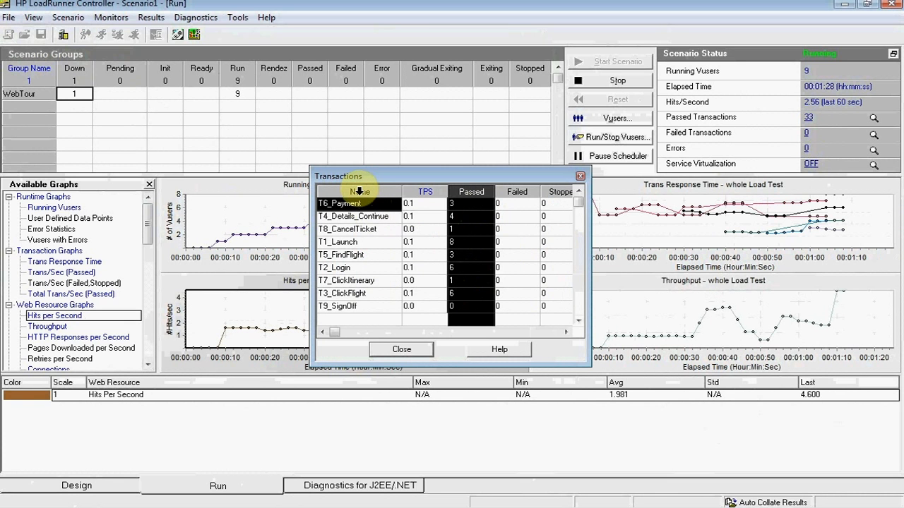
pyautogui.click(359, 191)
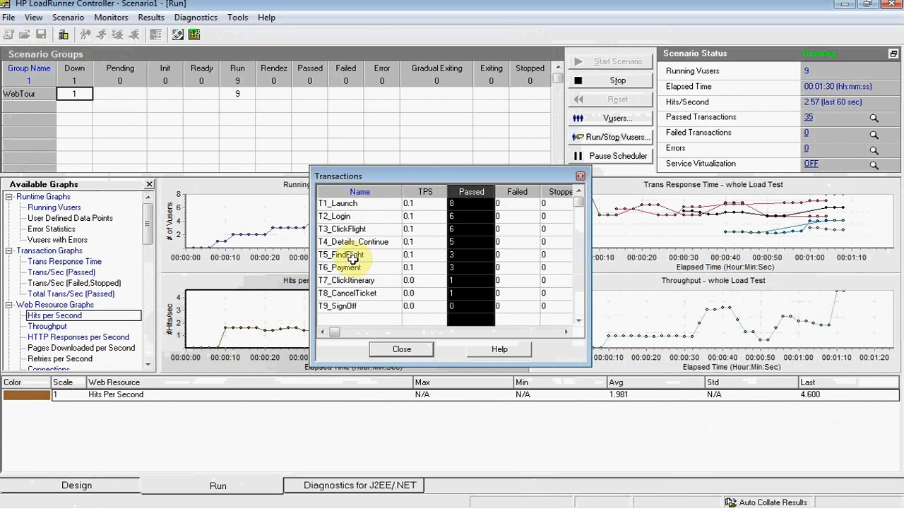
pyautogui.click(465, 218)
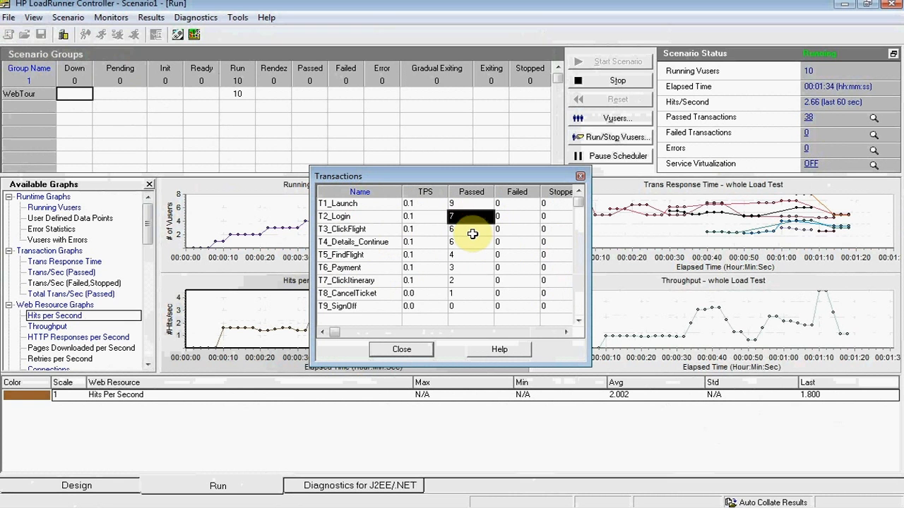
pyautogui.click(351, 242)
pyautogui.moveTo(335, 282); pyautogui.dragTo(512, 280)
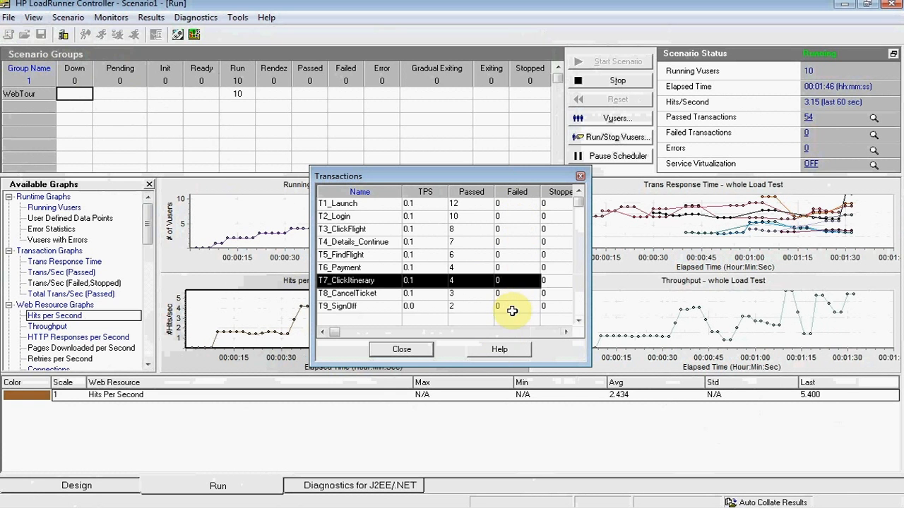
pyautogui.click(401, 349)
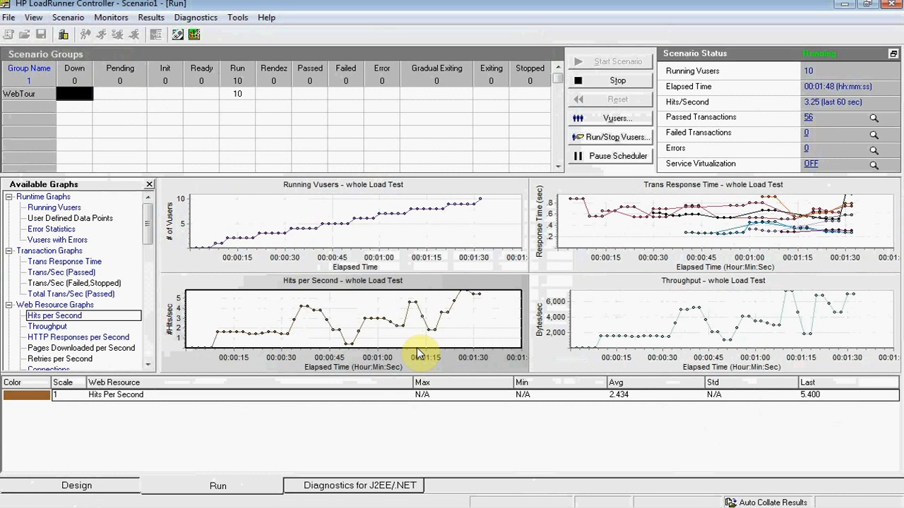
# Check the WebTour group's running Vusers and inspect which transactions failed in the transaction details
pyautogui.click(237, 94)
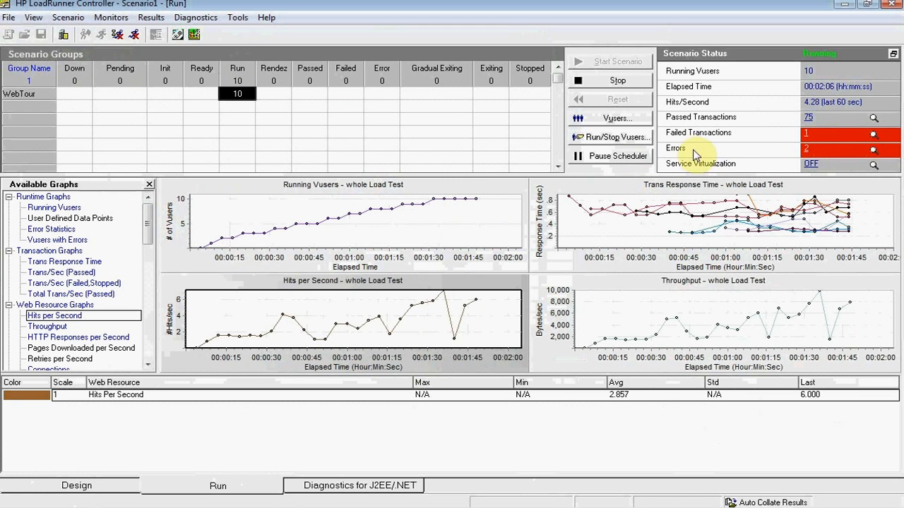
pyautogui.click(806, 134)
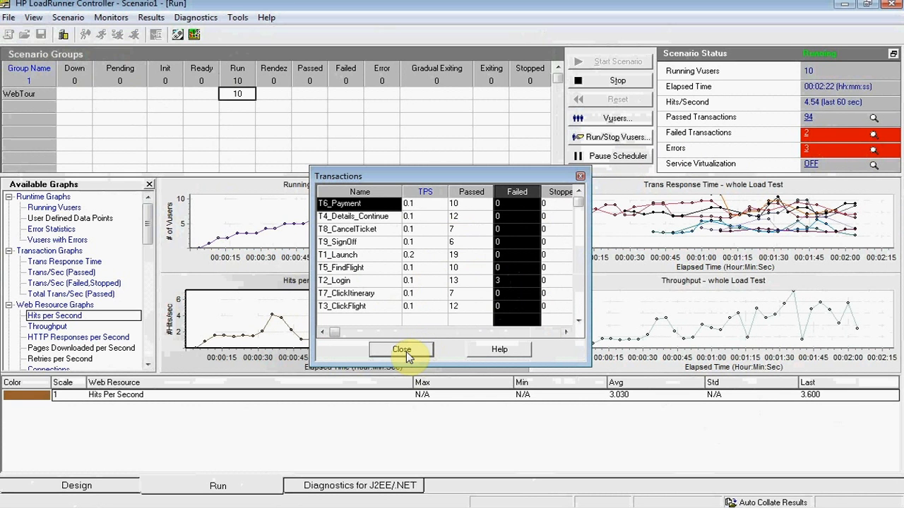
pyautogui.click(401, 350)
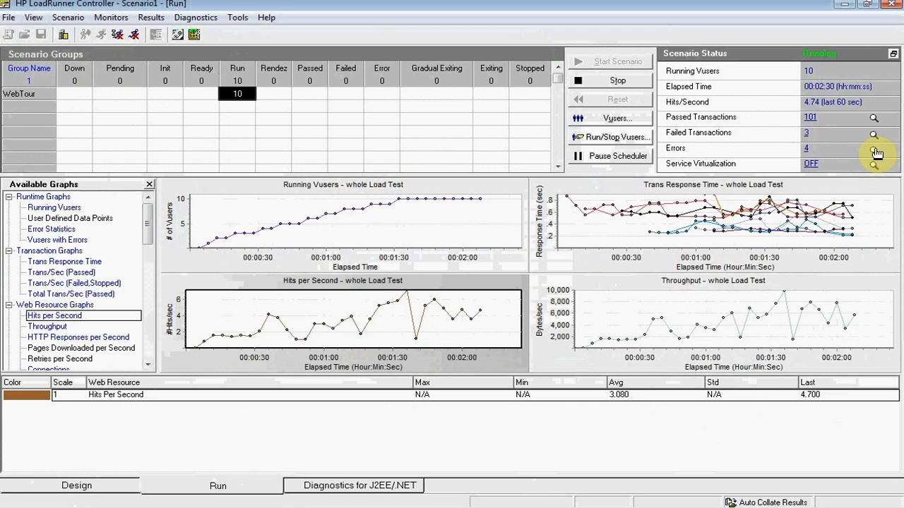
# Examine the scenario's error output, reading the detailed message text of errors -26366 and -27118
pyautogui.click(874, 151)
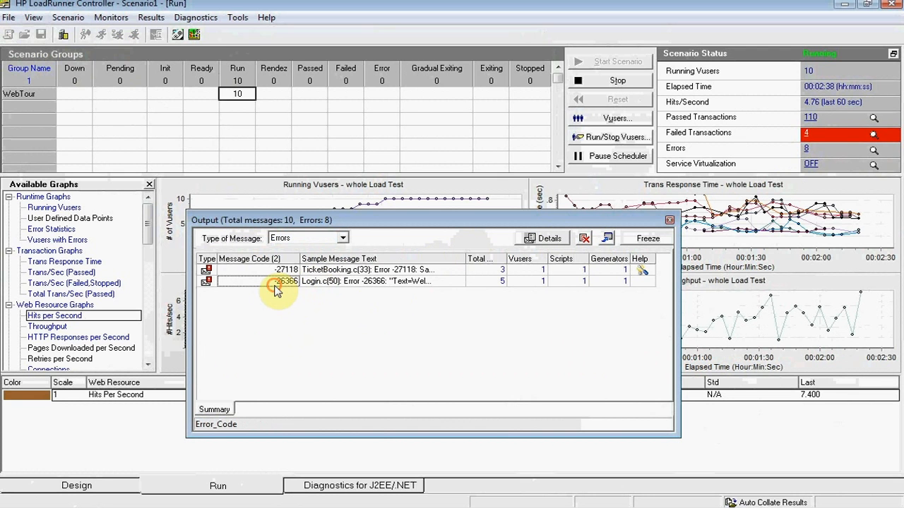
pyautogui.doubleClick(366, 281)
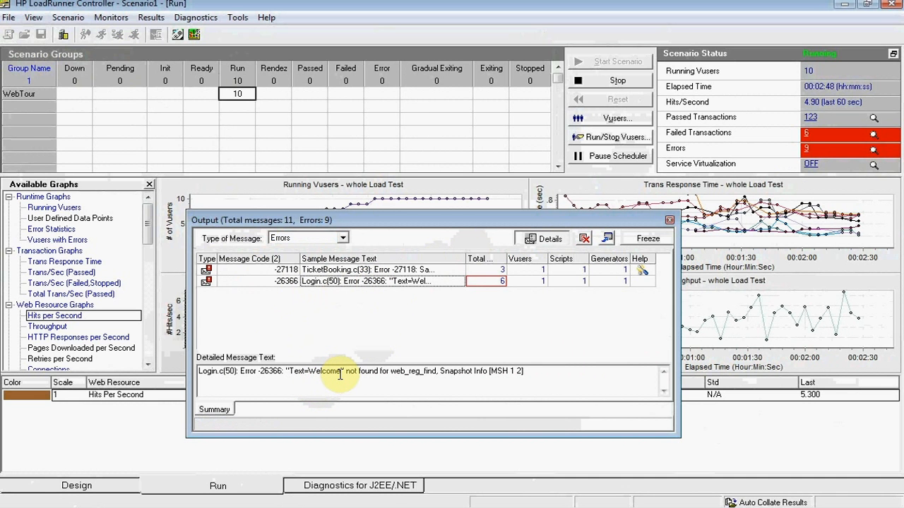
pyautogui.moveTo(340, 372); pyautogui.dragTo(297, 371)
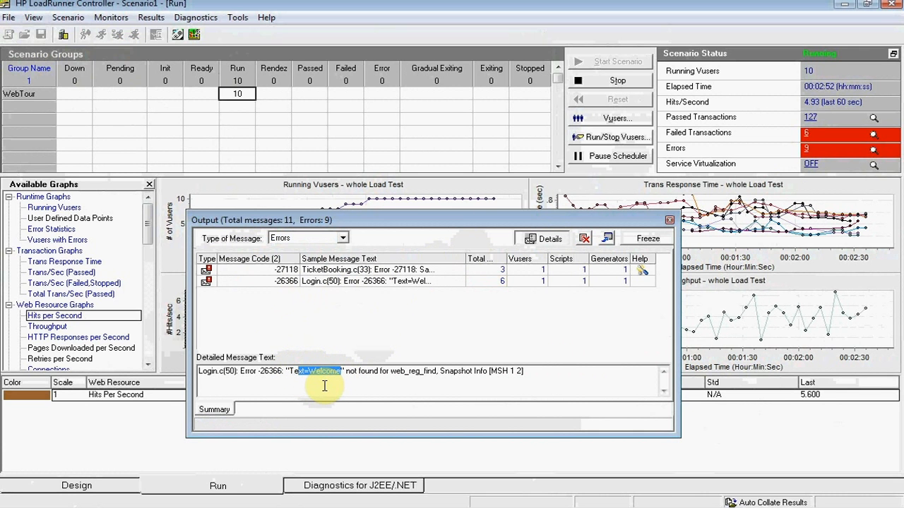
pyautogui.click(309, 270)
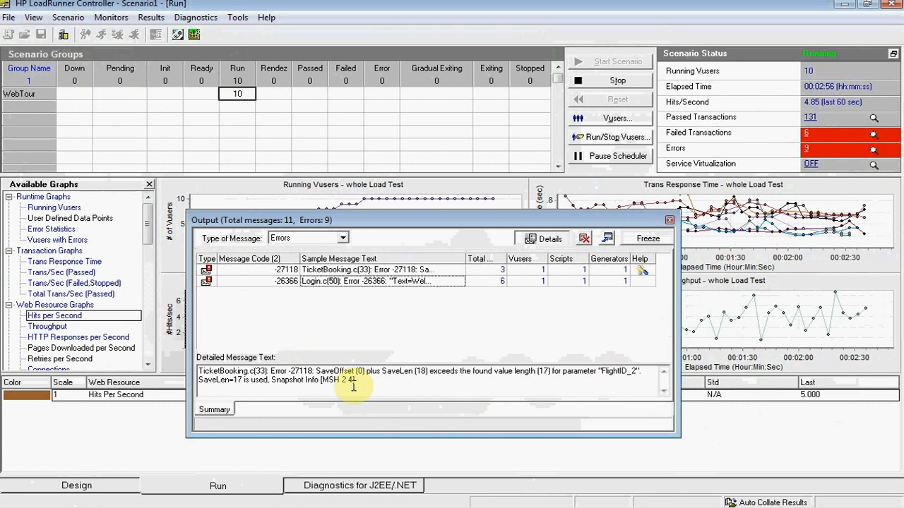
pyautogui.moveTo(360, 380); pyautogui.dragTo(185, 362)
pyautogui.click(375, 383)
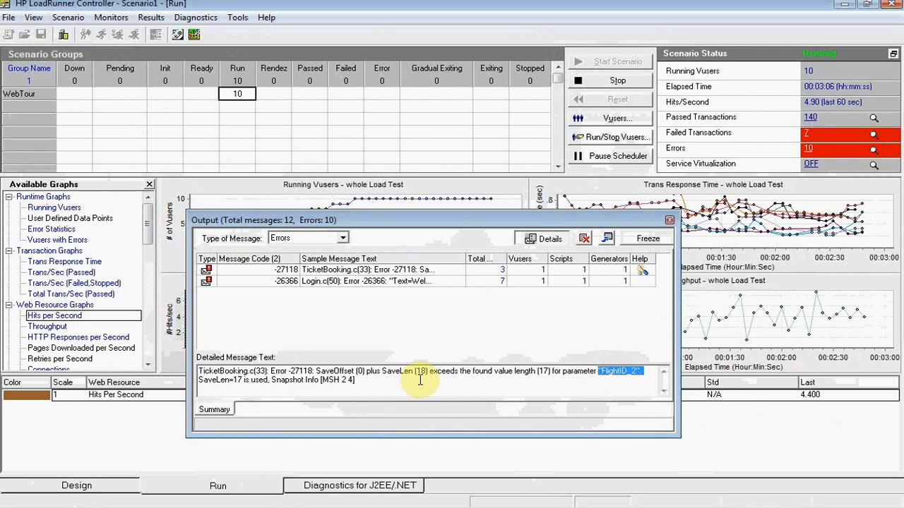
pyautogui.moveTo(428, 372); pyautogui.dragTo(385, 374)
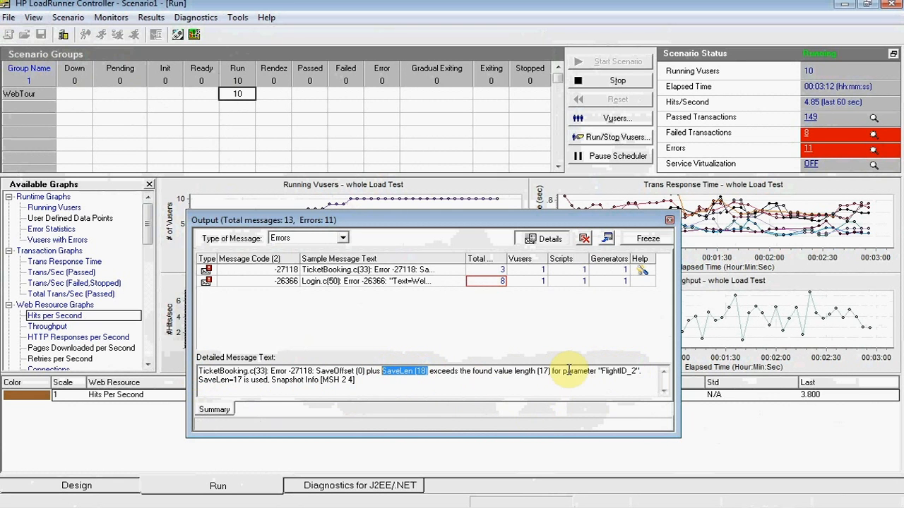
# Read the full detailed message text of error -27118, and review the failed figures for each transaction in the transaction details
pyautogui.moveTo(550, 371); pyautogui.dragTo(178, 373)
pyautogui.moveTo(369, 382); pyautogui.dragTo(200, 372)
pyautogui.moveTo(355, 385); pyautogui.dragTo(192, 368)
pyautogui.moveTo(355, 382); pyautogui.dragTo(199, 370)
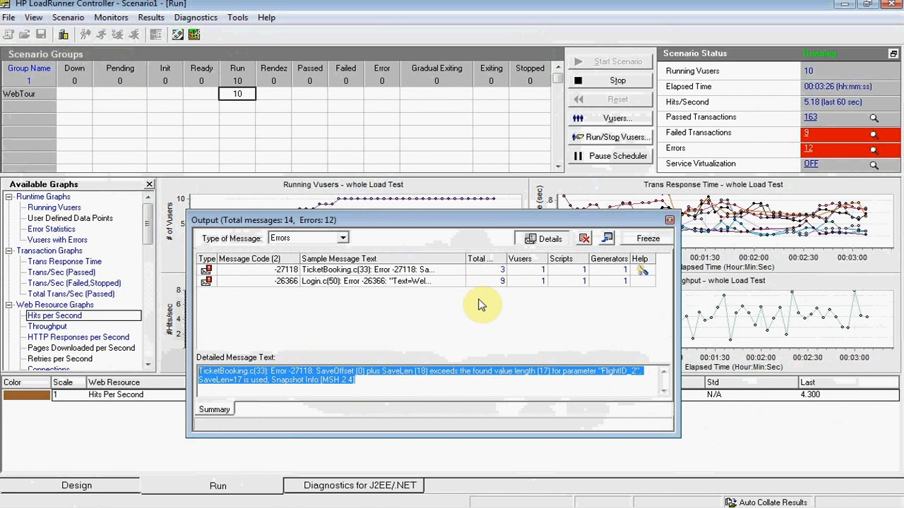
pyautogui.click(670, 222)
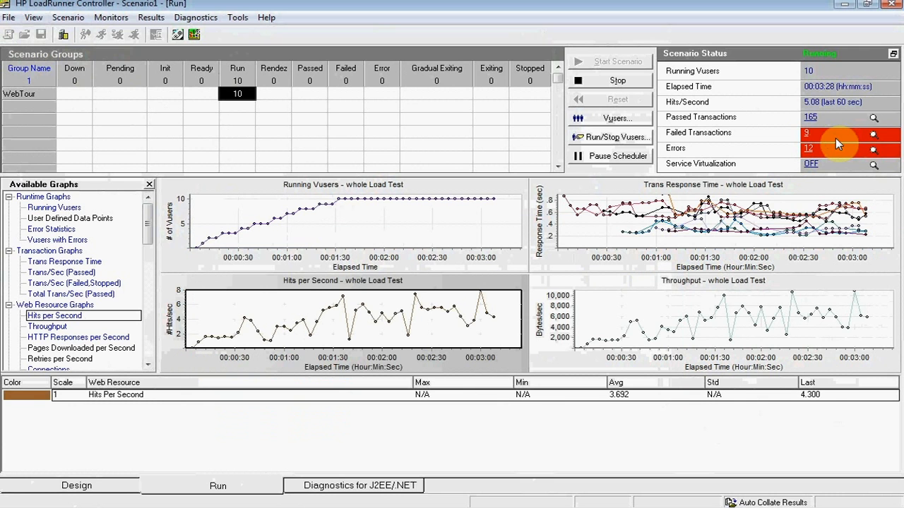
pyautogui.click(805, 133)
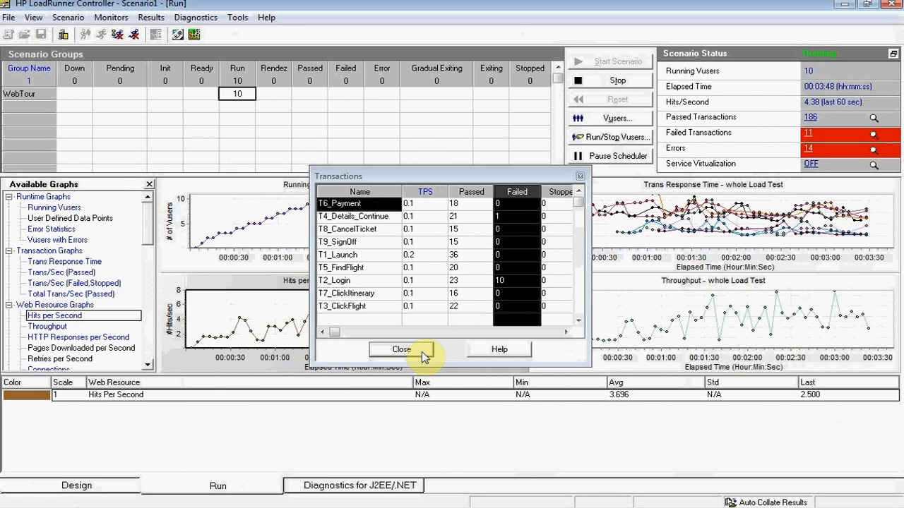
pyautogui.click(401, 349)
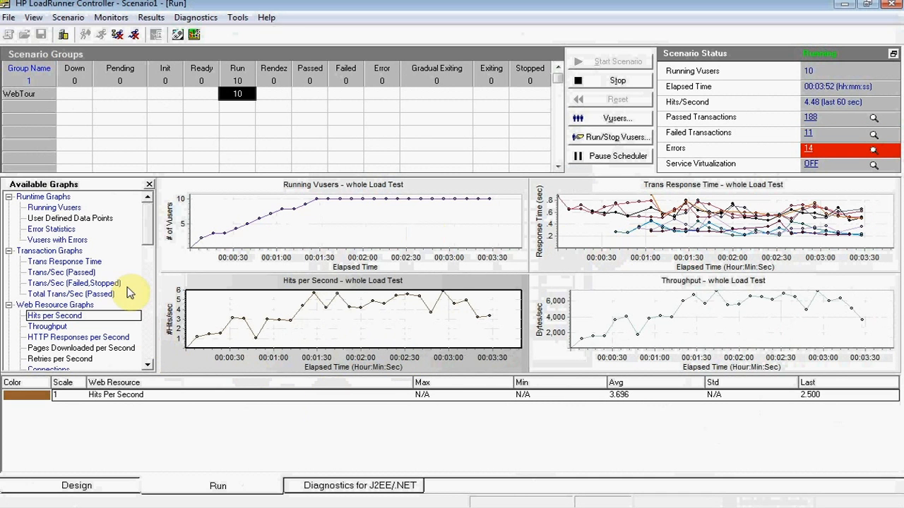
# Display Trans/Sec (Passed) in place of the Hits per Second graph and switch the view to eight graphs
pyautogui.click(56, 274)
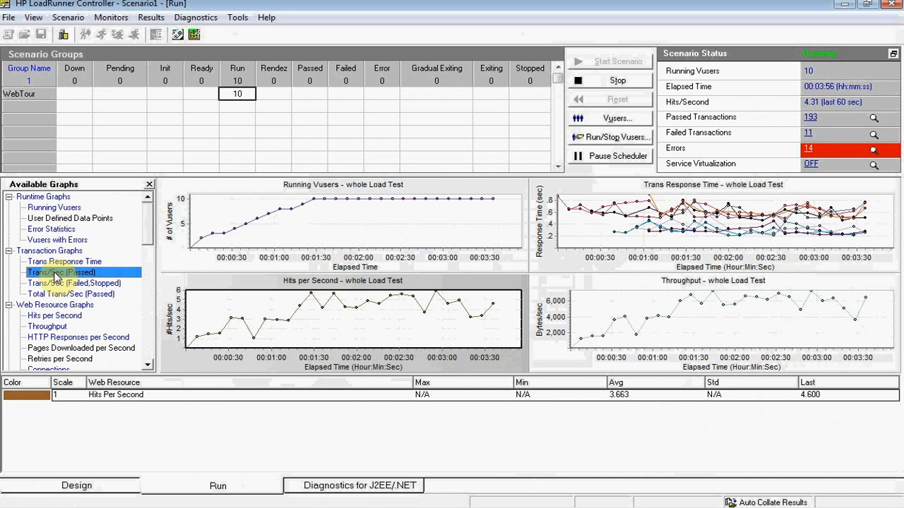
pyautogui.moveTo(57, 278); pyautogui.dragTo(263, 310)
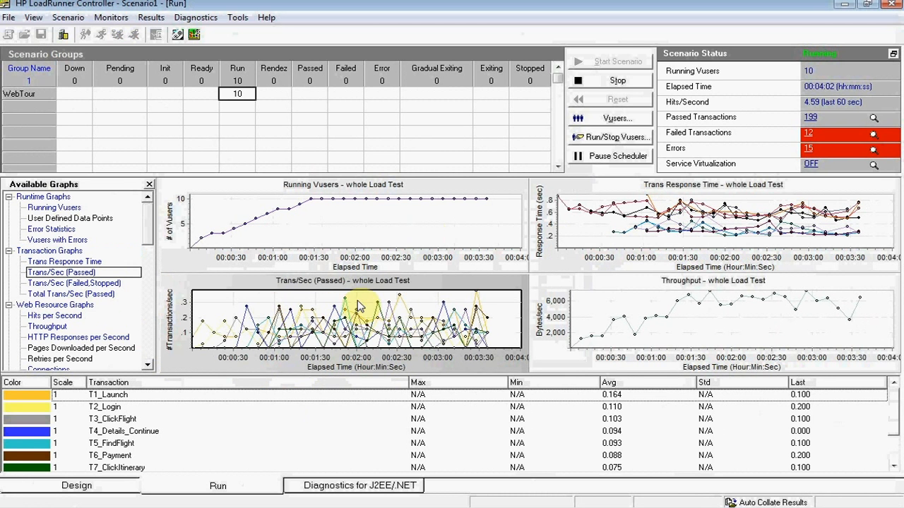
pyautogui.rightClick(558, 263)
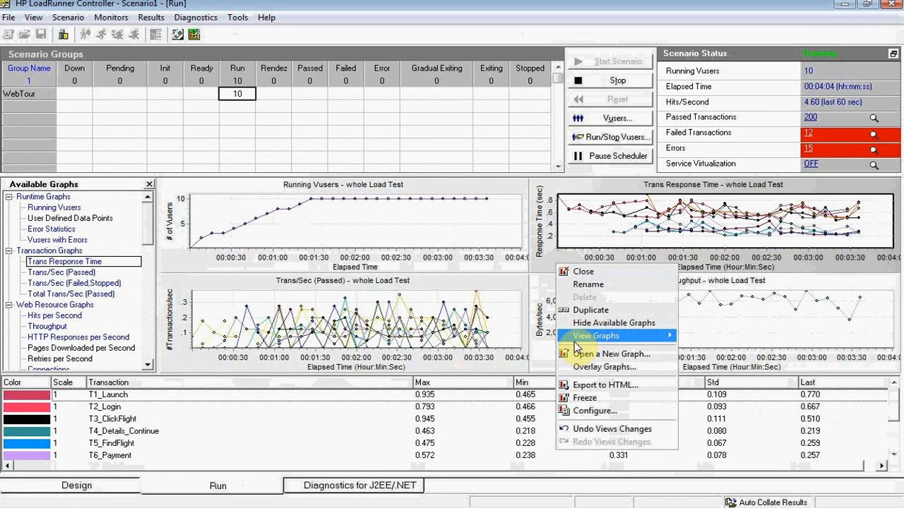
pyautogui.moveTo(586, 336)
pyautogui.click(752, 373)
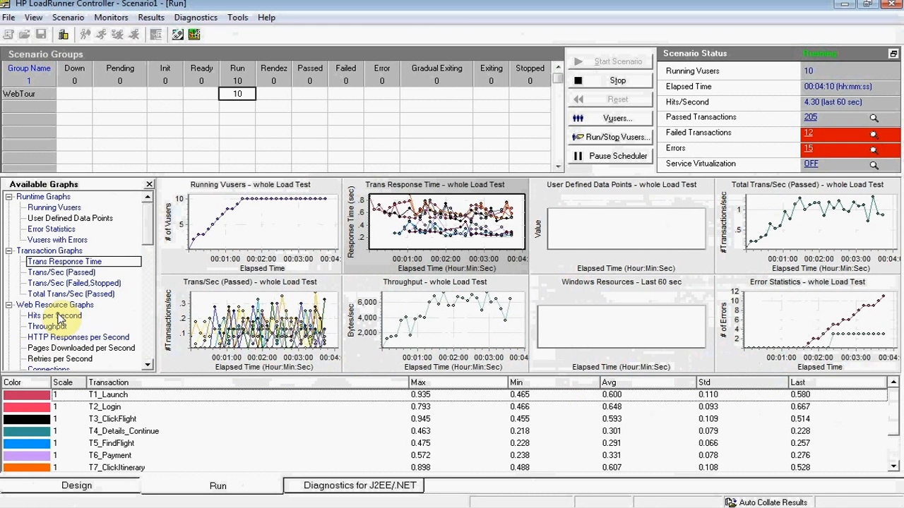
# Replace the Windows Resources graph with Hits per Second and the User Defined Data Points graph with HTTP Responses per Second
pyautogui.moveTo(60, 316); pyautogui.dragTo(567, 331)
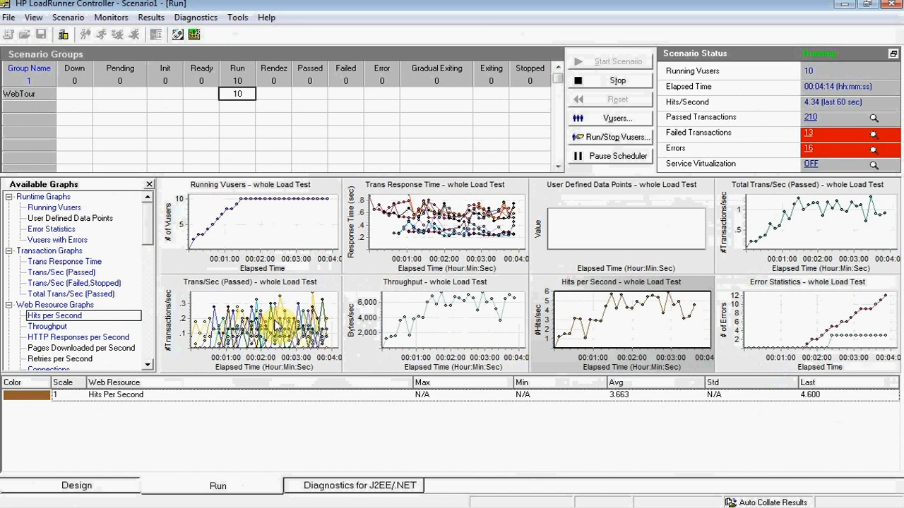
pyautogui.click(97, 338)
pyautogui.moveTo(98, 340); pyautogui.dragTo(576, 224)
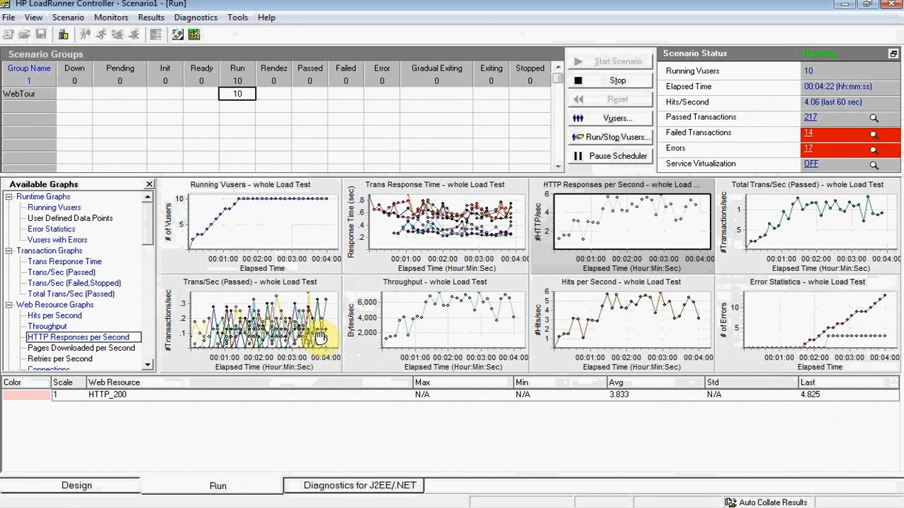
# Examine the per-transaction measurements of the Trans Response Time and Trans/Sec (Passed) graphs
pyautogui.click(471, 216)
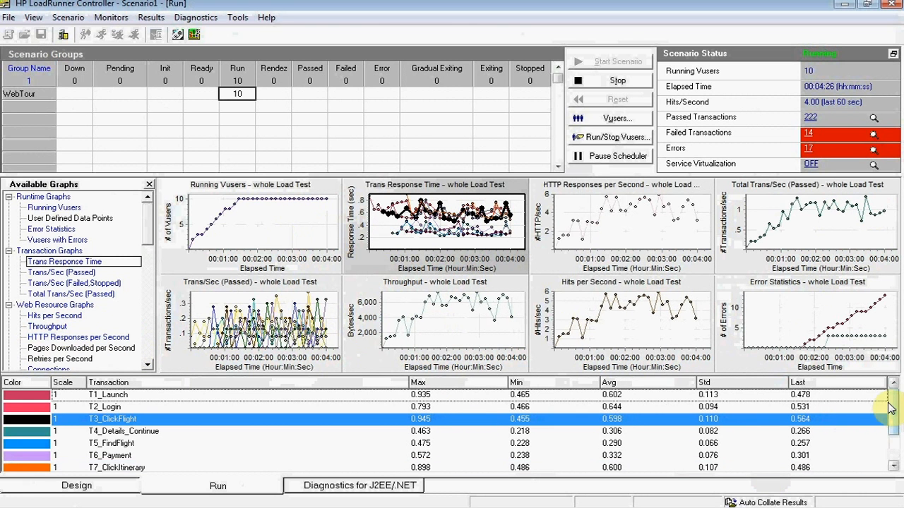
pyautogui.scroll(-1, 890, 402)
pyautogui.scroll(1, 894, 404)
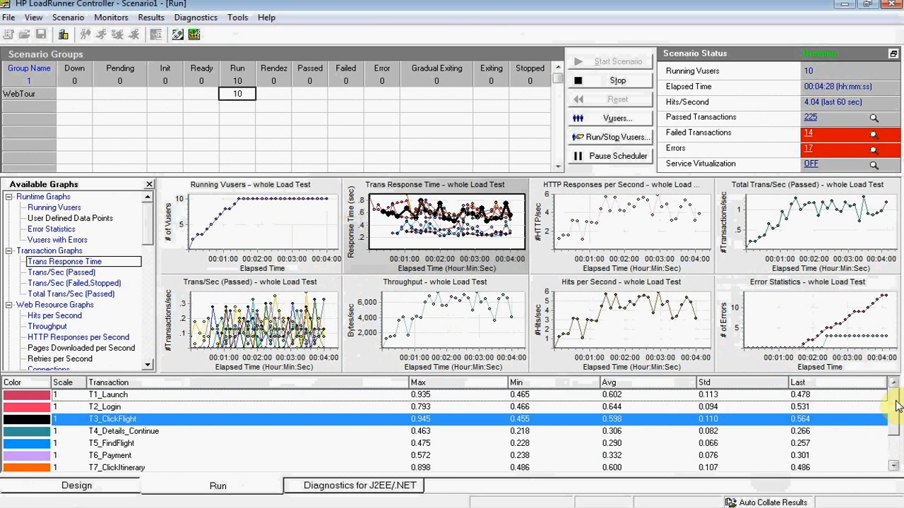
pyautogui.click(247, 322)
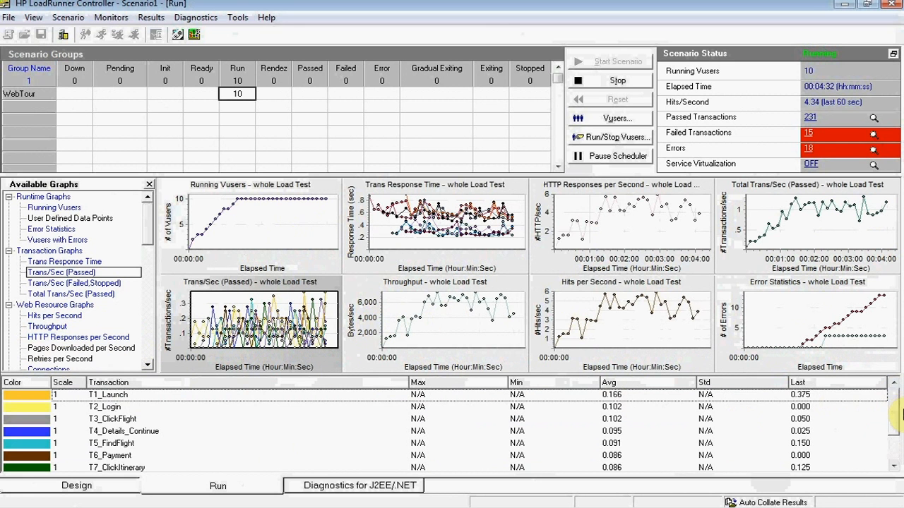
pyautogui.scroll(-1, 894, 435)
pyautogui.moveTo(896, 452); pyautogui.dragTo(894, 411)
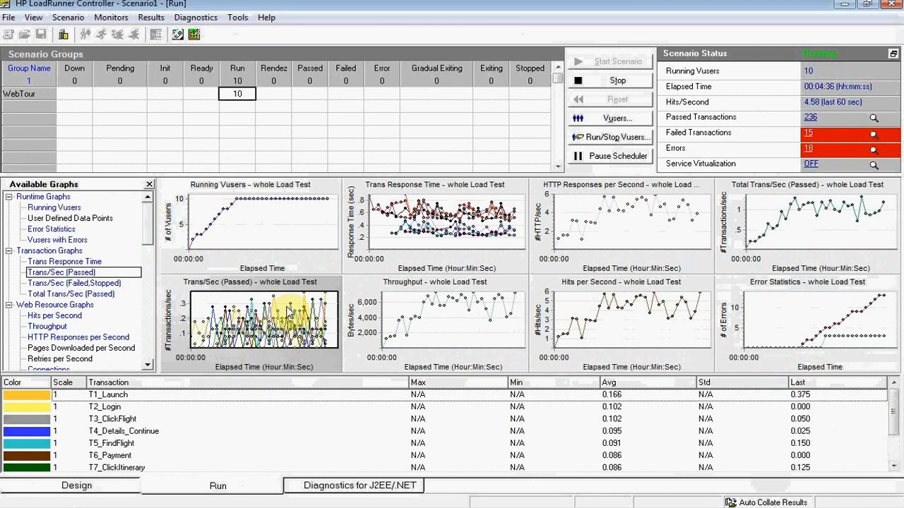
# Check the HTTP Responses, Total Trans/Sec (Passed), Hits per Second and Error Statistics measurements, and browse the available system and server resource graphs
pyautogui.click(661, 219)
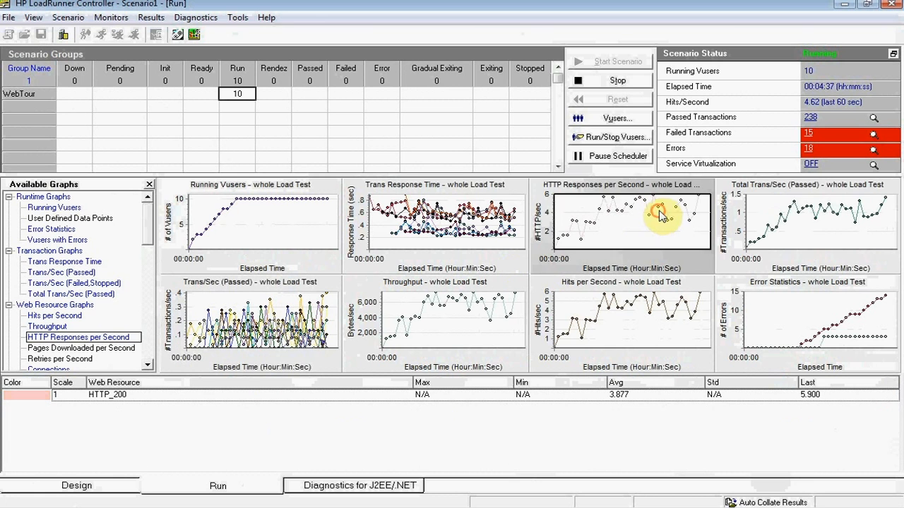
pyautogui.click(793, 220)
pyautogui.click(637, 312)
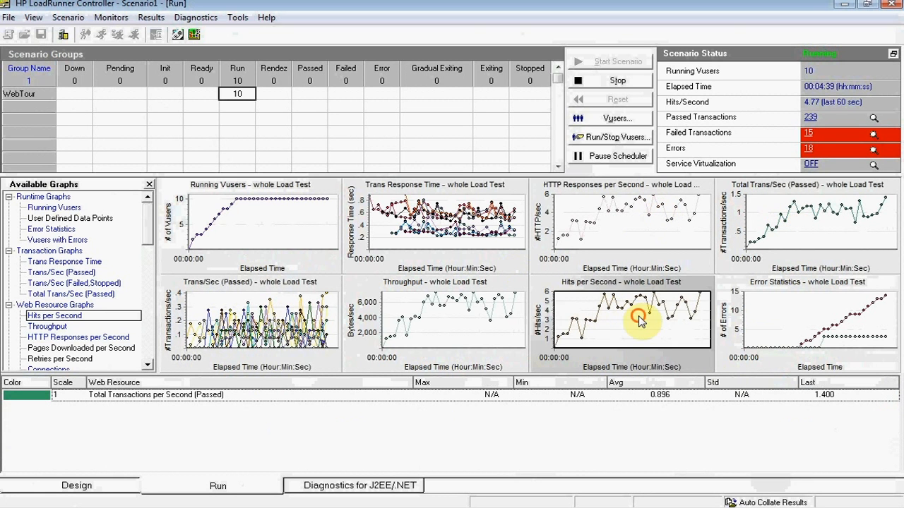
pyautogui.click(750, 310)
pyautogui.moveTo(144, 223); pyautogui.dragTo(172, 265)
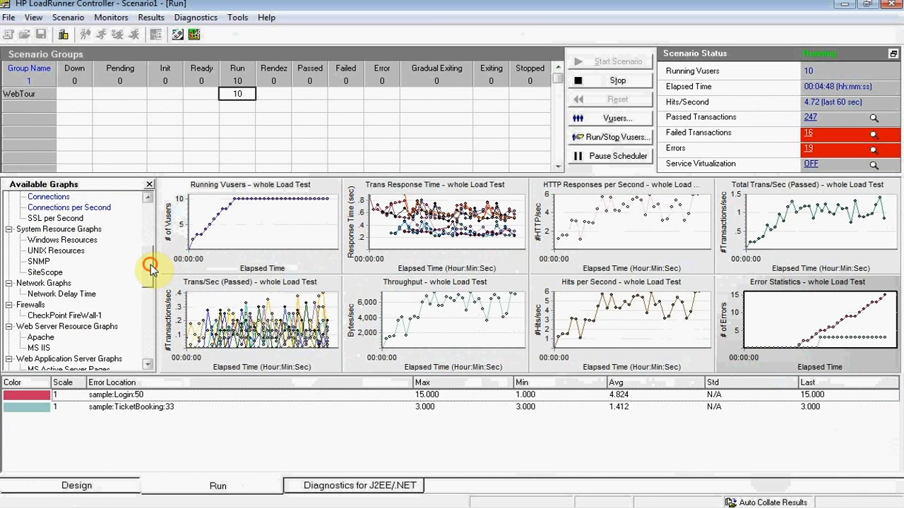
pyautogui.moveTo(151, 264); pyautogui.dragTo(145, 215)
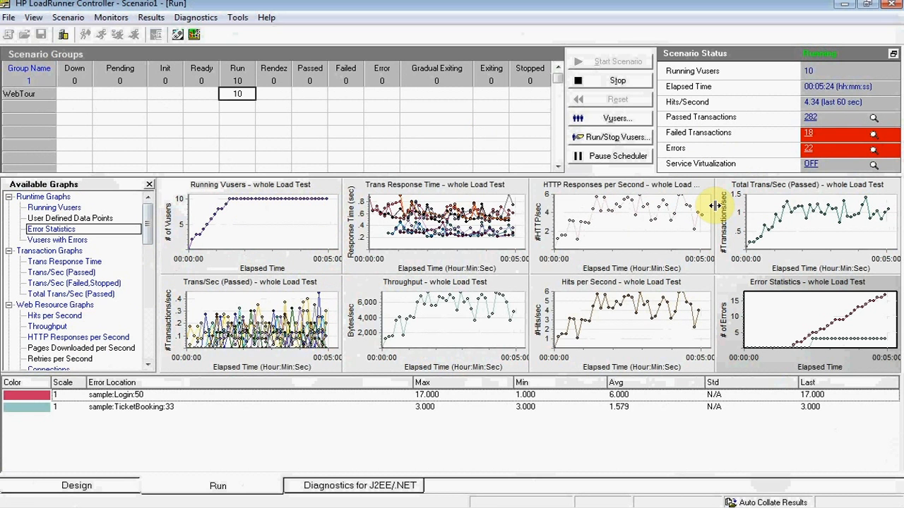
# Review the failed transactions again, checking the failed figure of T2_Login, and close the transaction details
pyautogui.click(810, 133)
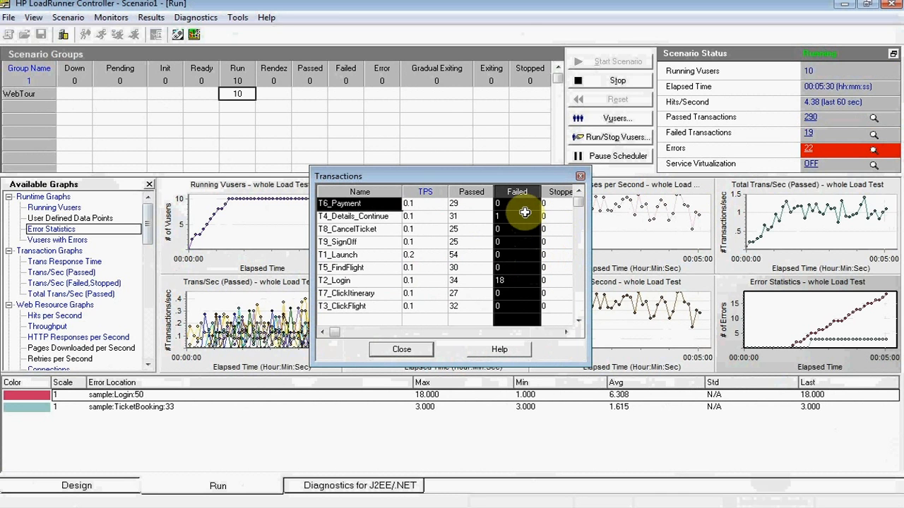
pyautogui.click(498, 281)
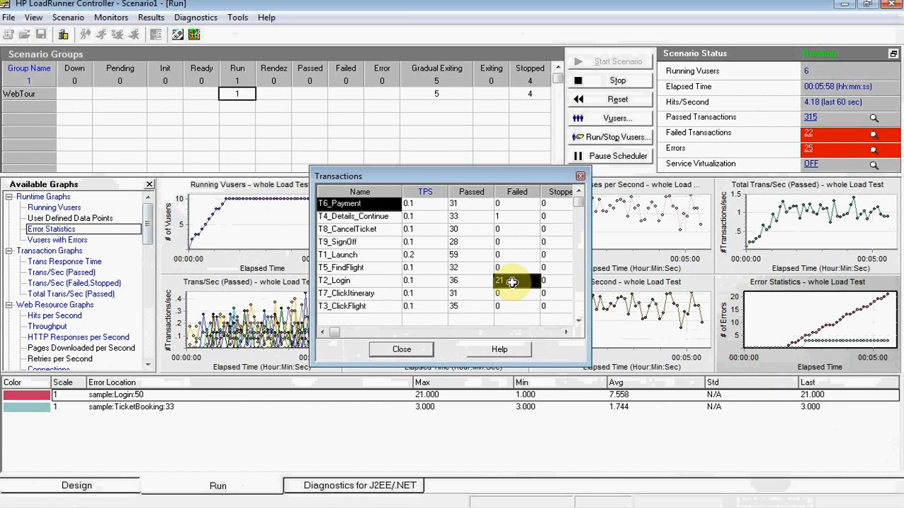
pyautogui.click(382, 351)
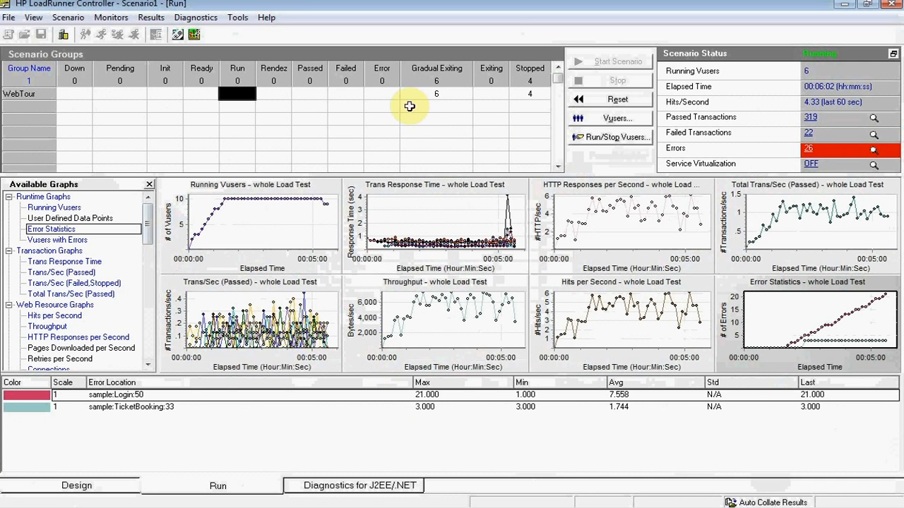
# Monitor the WebTour group's stopped and gradually exiting Vusers and inspect the ramp-down in the Running Vusers graph
pyautogui.click(530, 93)
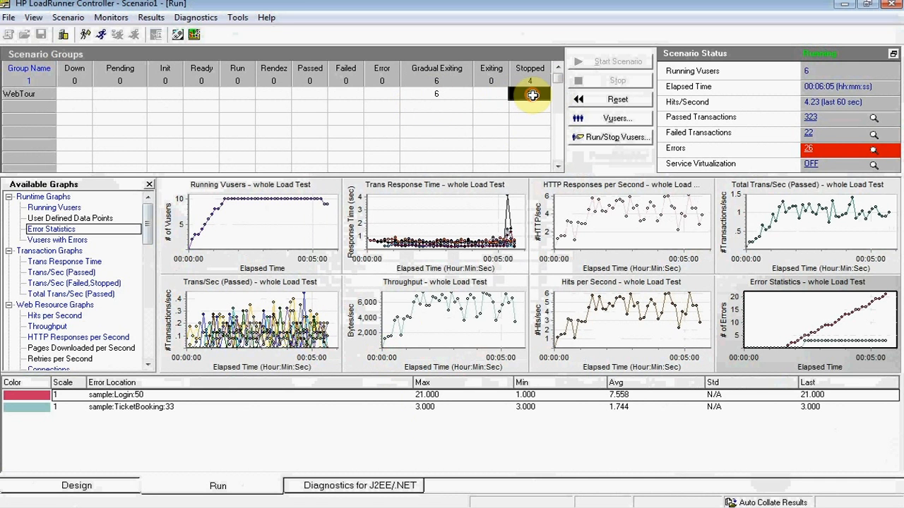
pyautogui.click(429, 92)
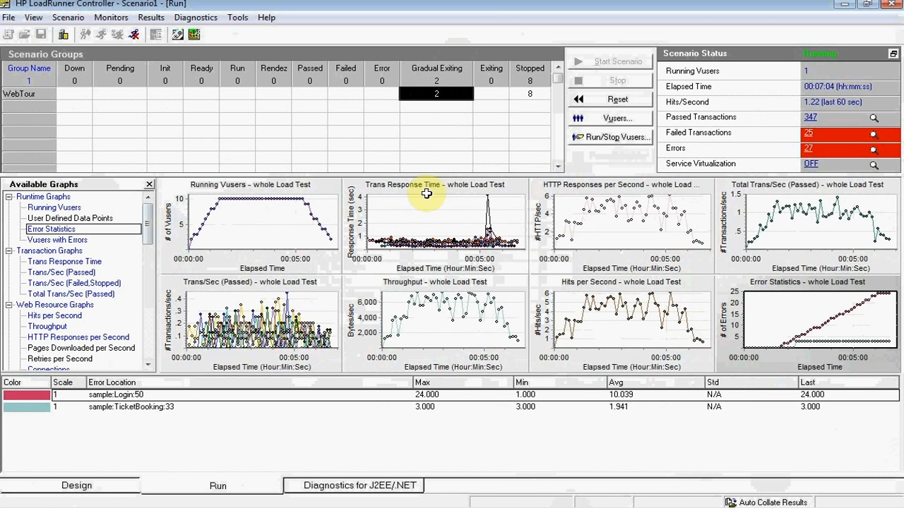
pyautogui.click(276, 236)
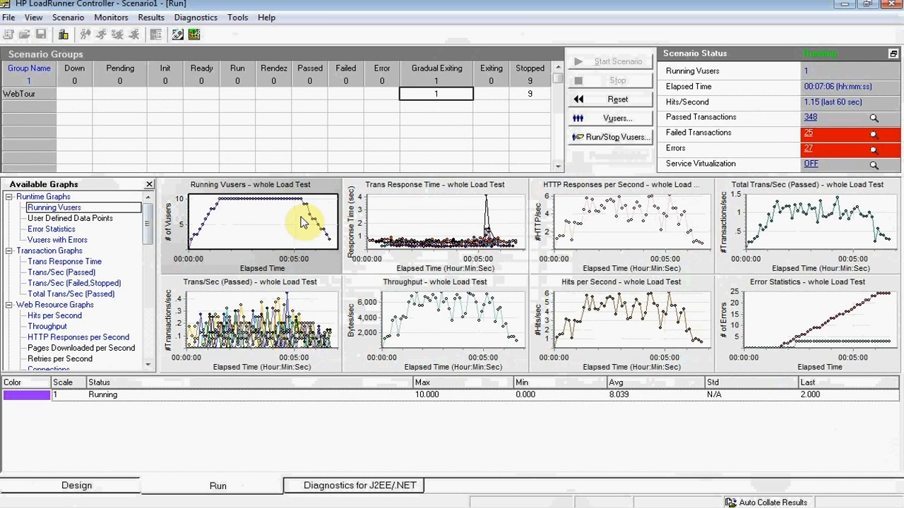